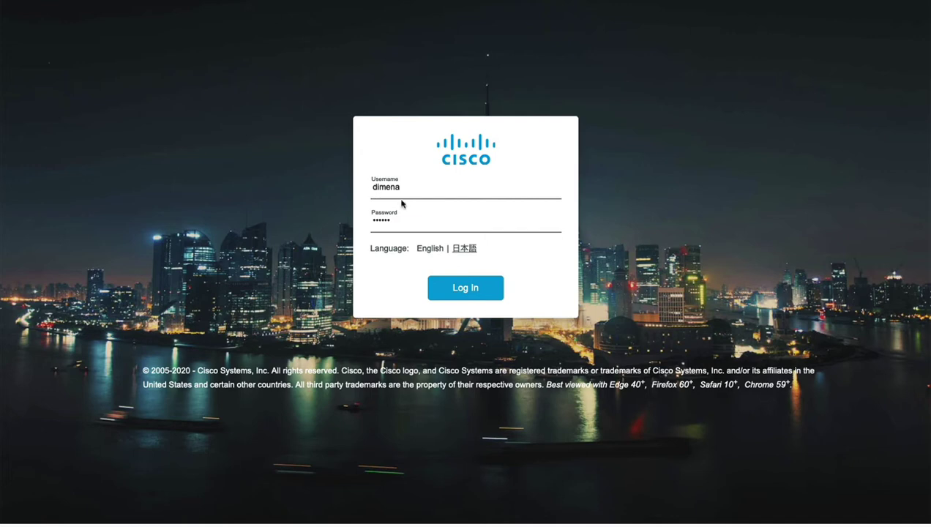
Log in to the 9800-CL controller to reach its Dashboard.
click(463, 291)
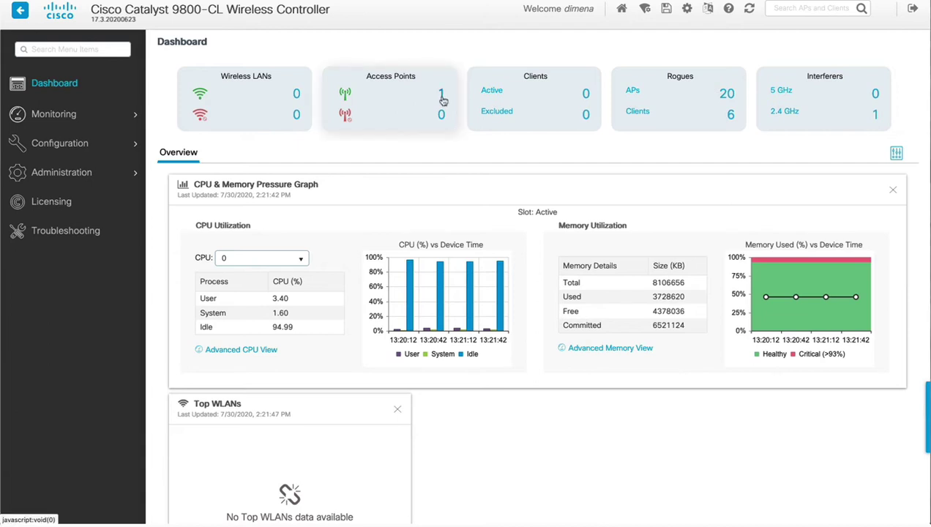
click(442, 95)
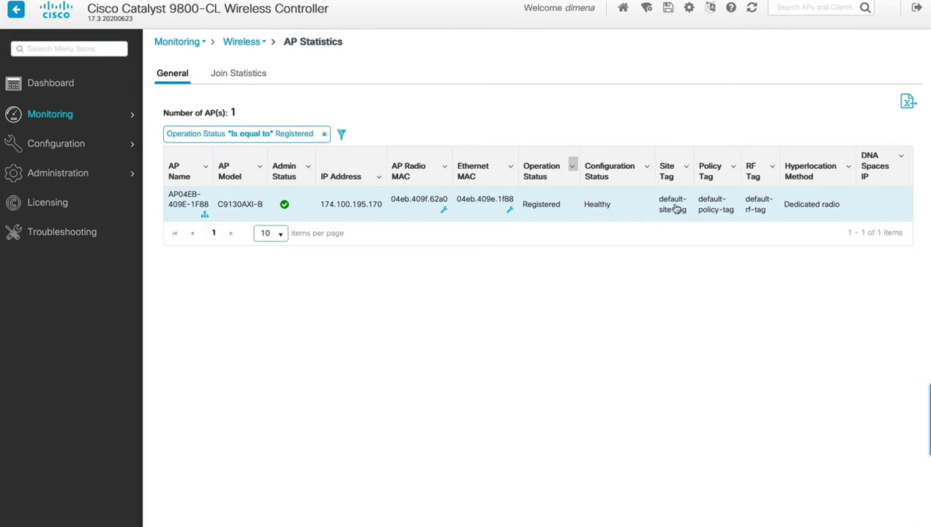
click(46, 85)
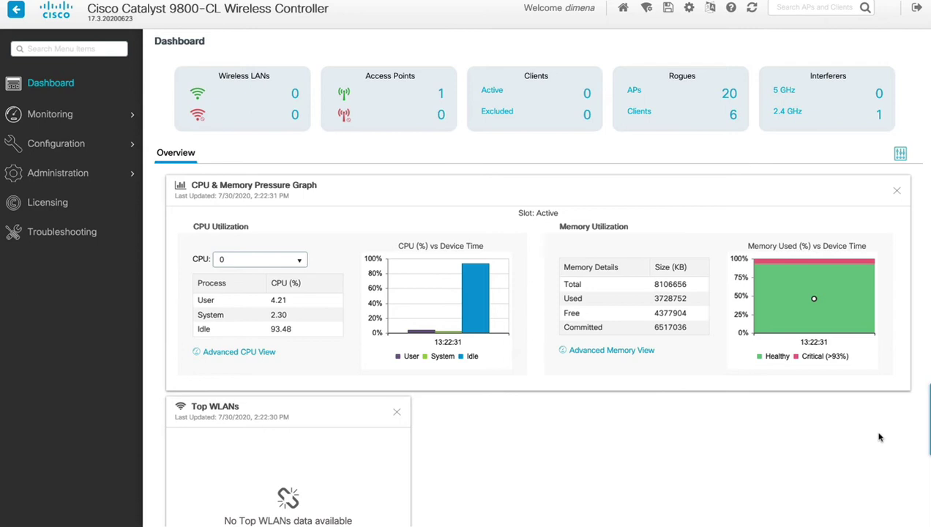
mouse_move(927, 425)
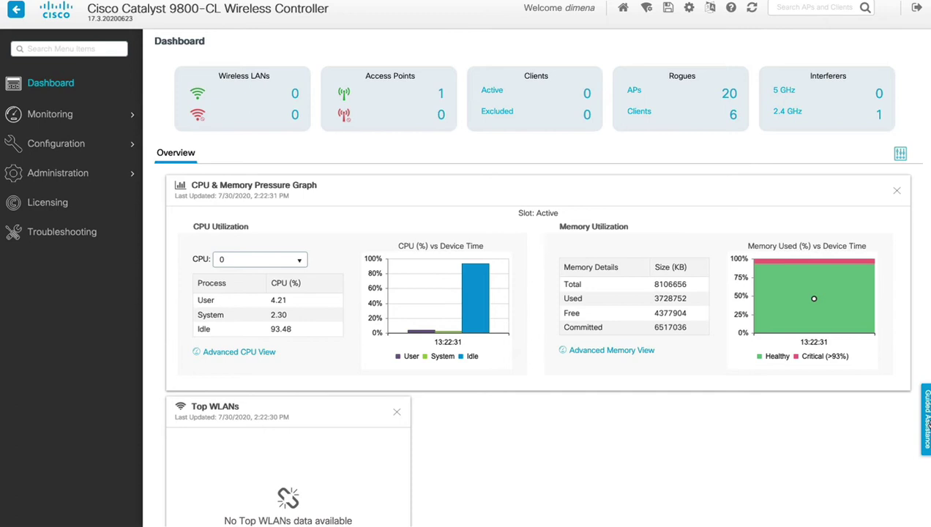
click(927, 425)
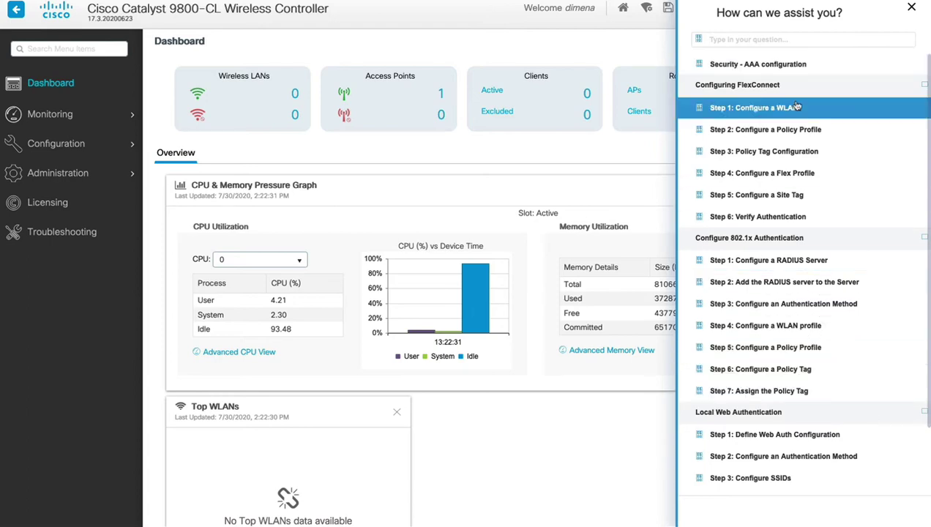
click(732, 64)
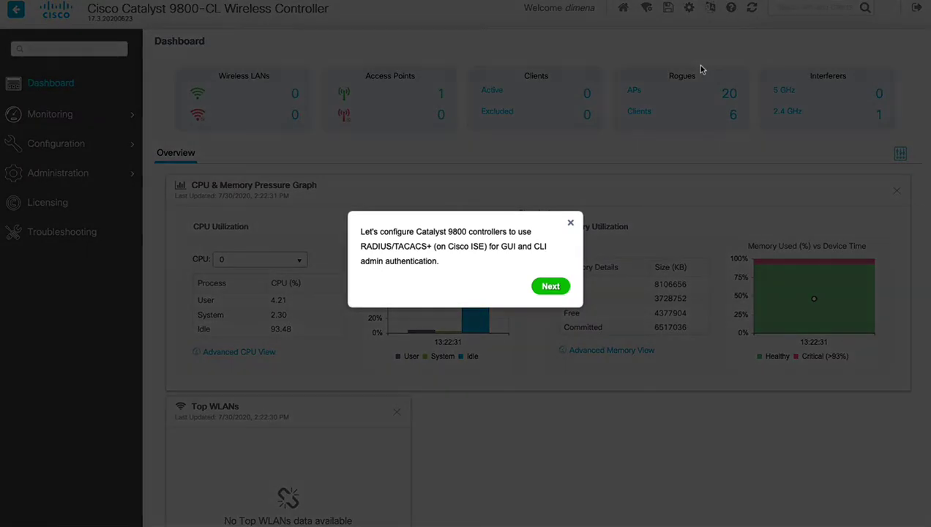
click(570, 223)
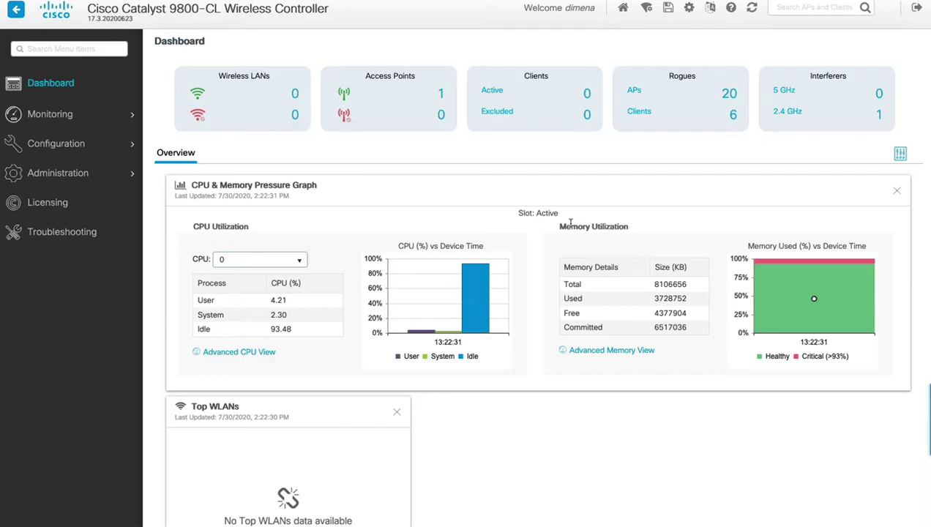
click(921, 413)
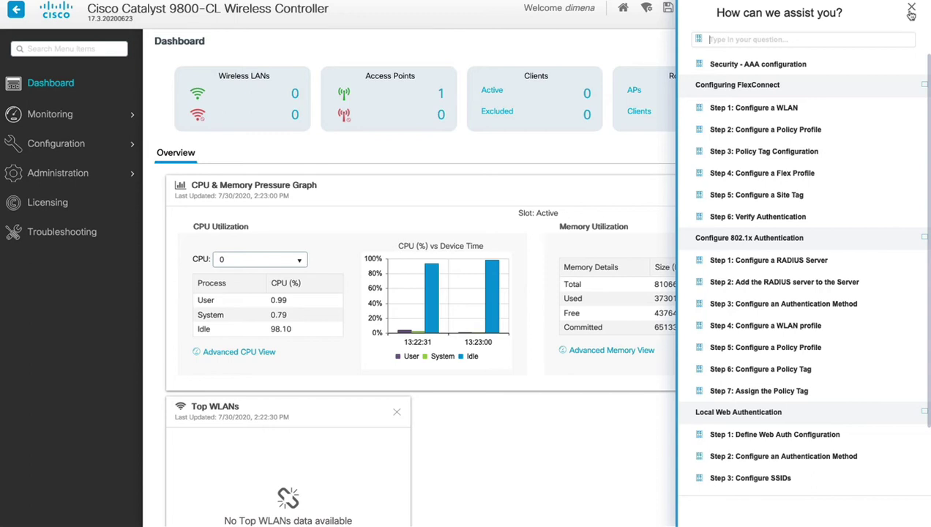
click(912, 10)
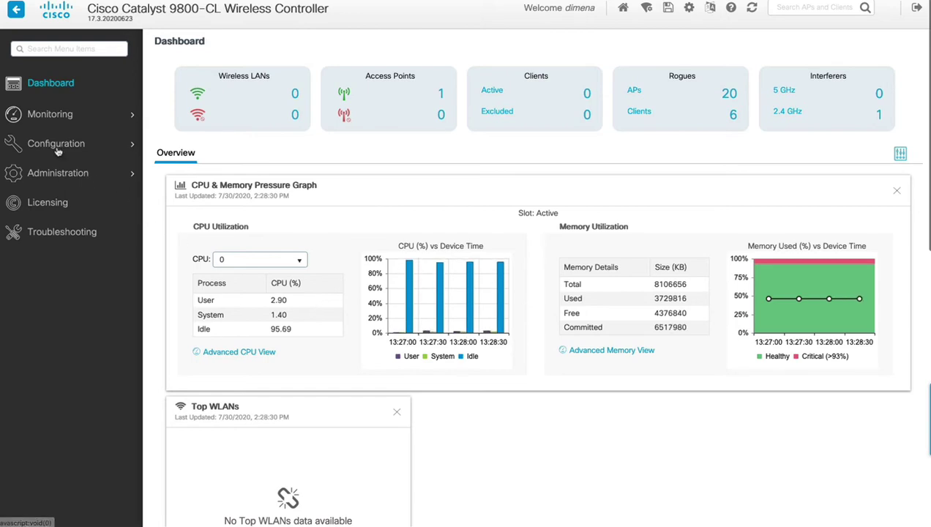
mouse_move(58, 149)
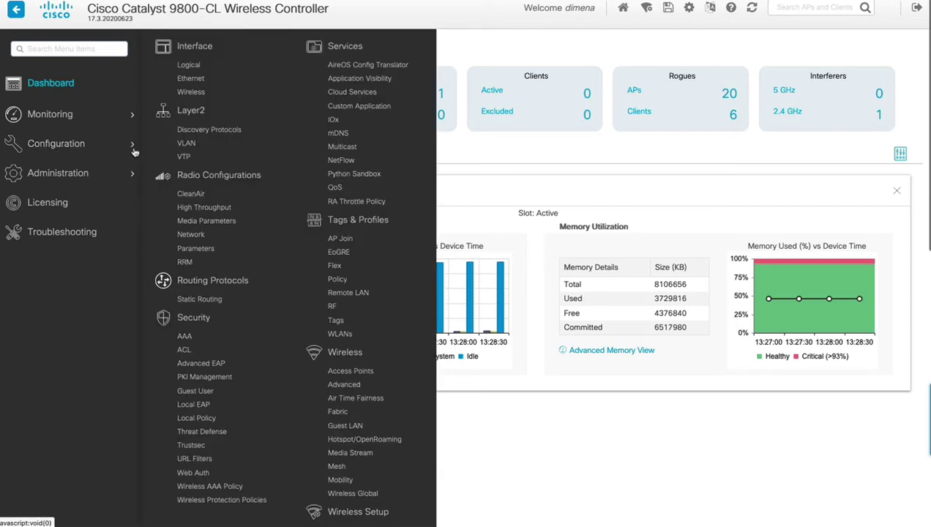
click(188, 146)
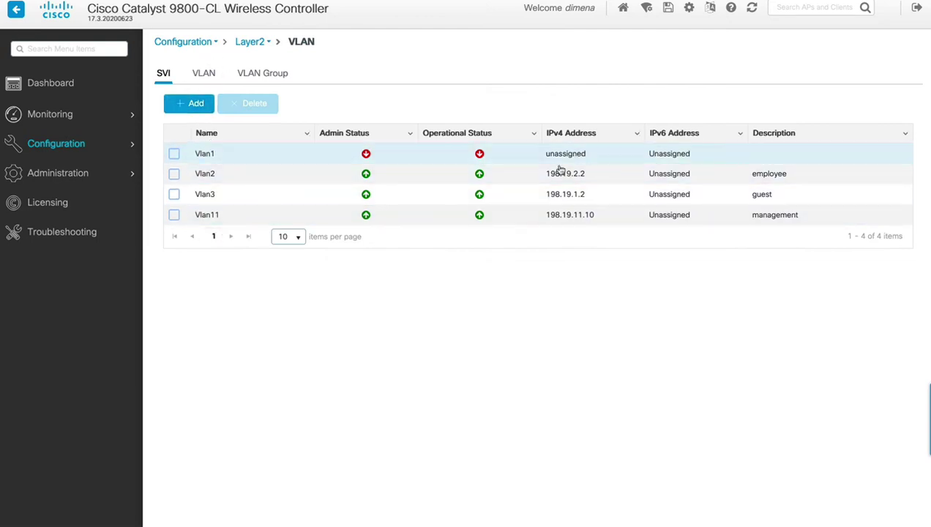
click(205, 76)
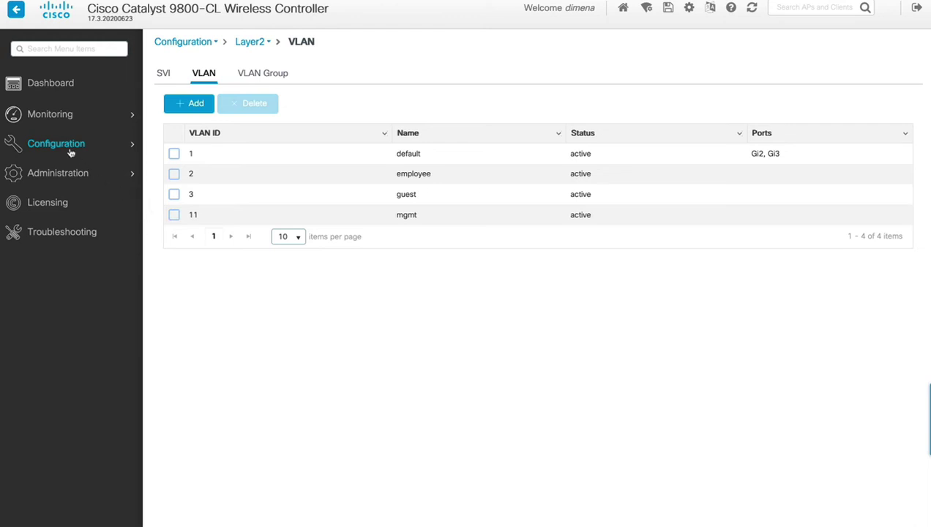
click(52, 88)
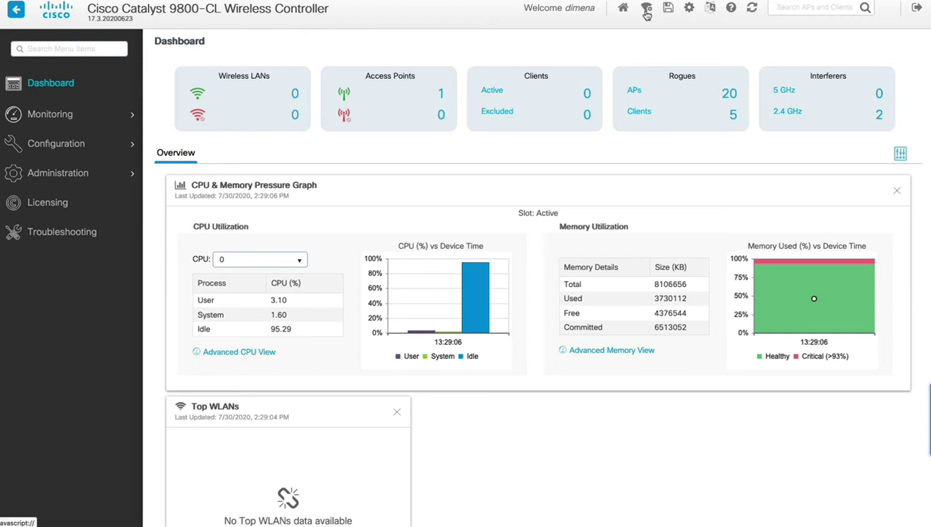
Begin adding a new location under the Basic wireless setup type.
click(647, 13)
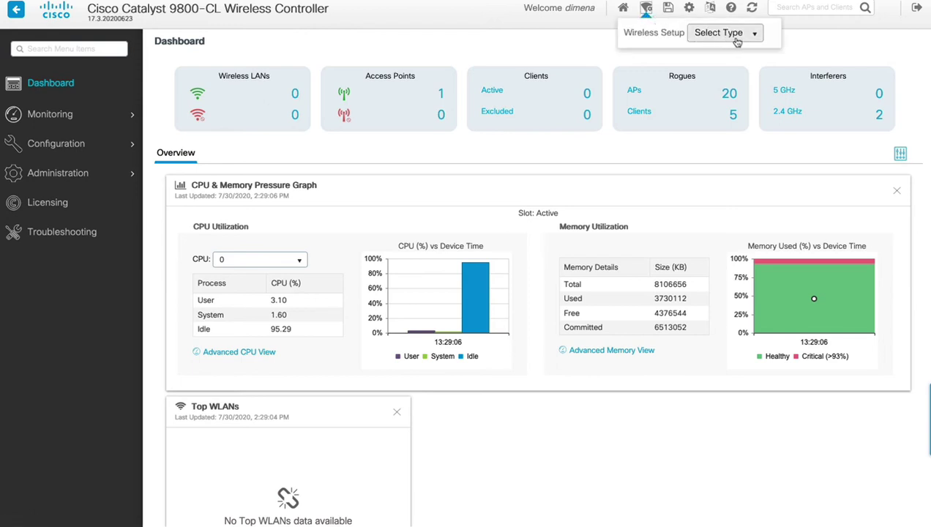
click(756, 37)
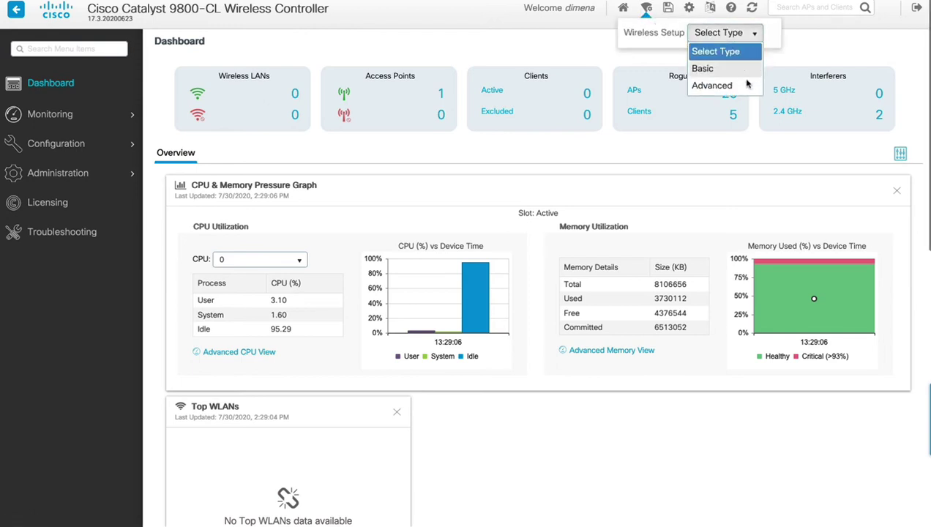
click(705, 71)
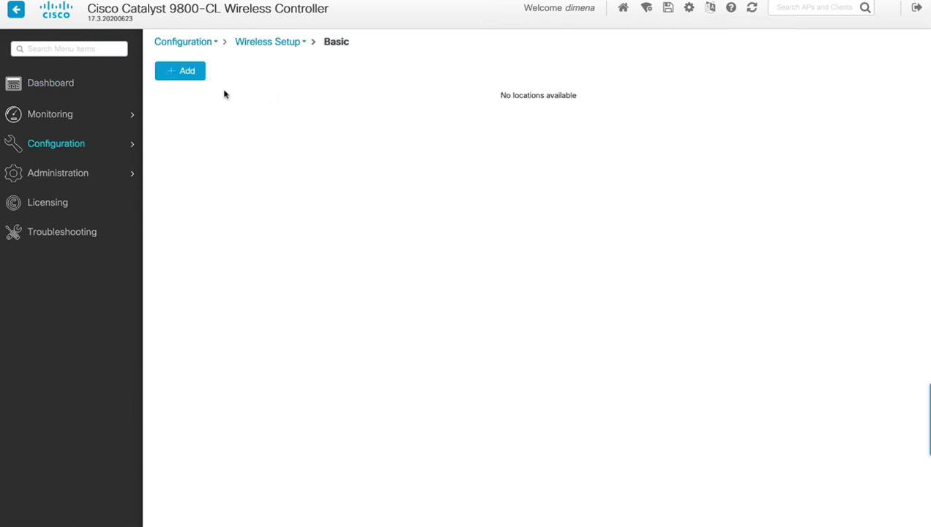
click(188, 74)
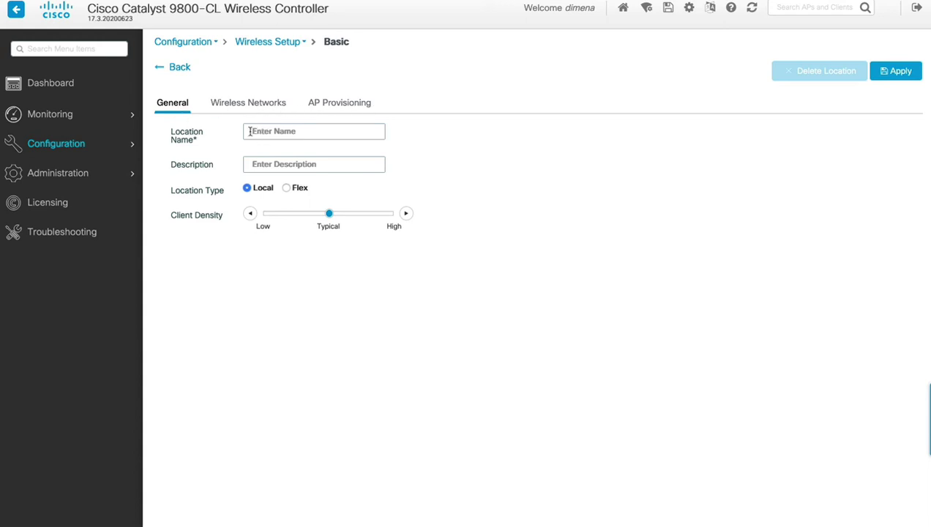
Name the location Pod1-location, describe it as Pod1-Location, and show its Wireless Networks list.
text(Pod1-location)
click(276, 162)
text(Pod1)
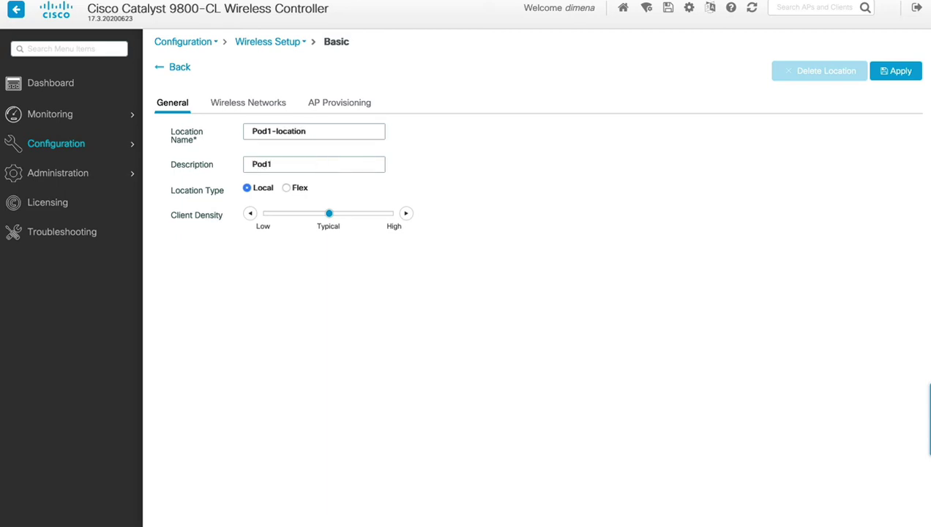
text(-Location)
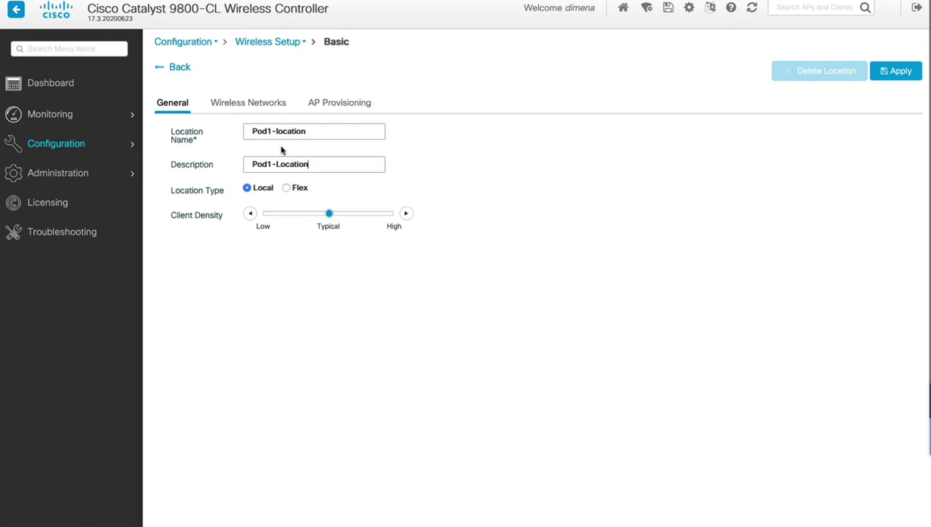
click(247, 106)
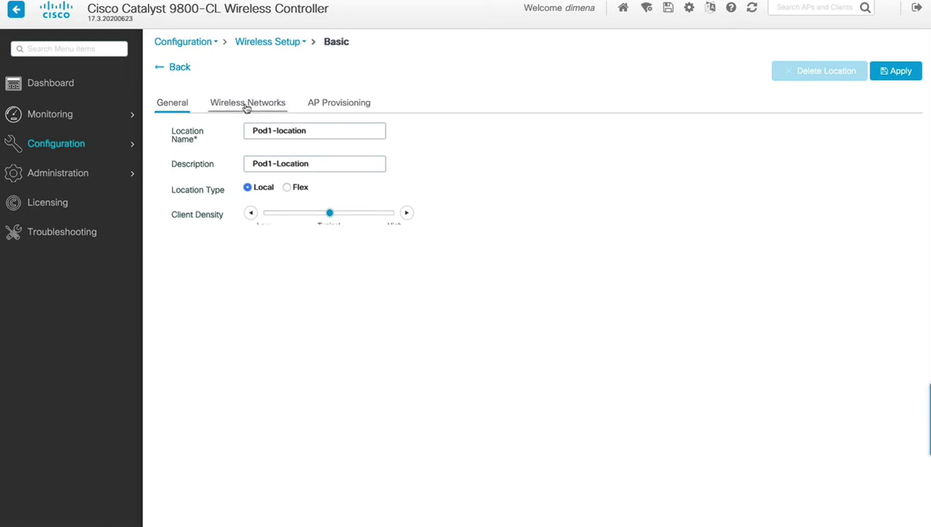
Add a WLAN to the location by choosing to define a new one.
click(196, 135)
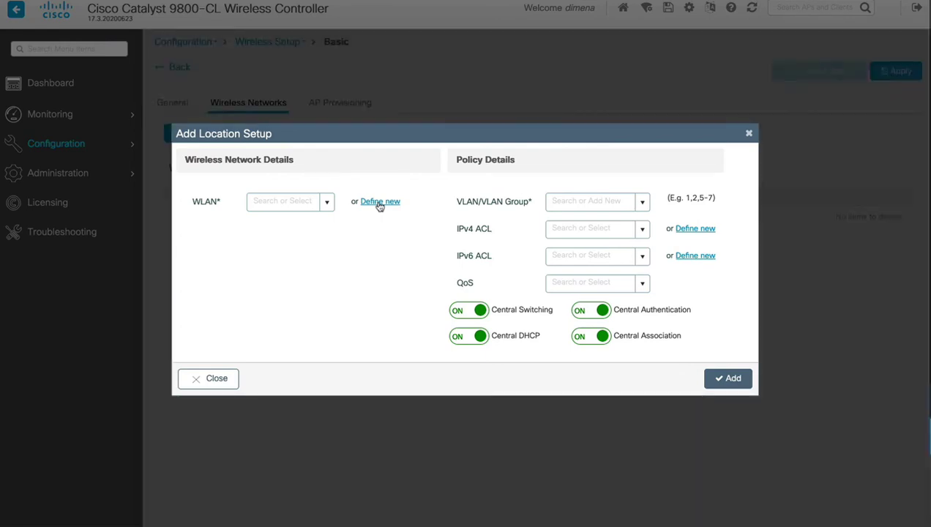
click(379, 204)
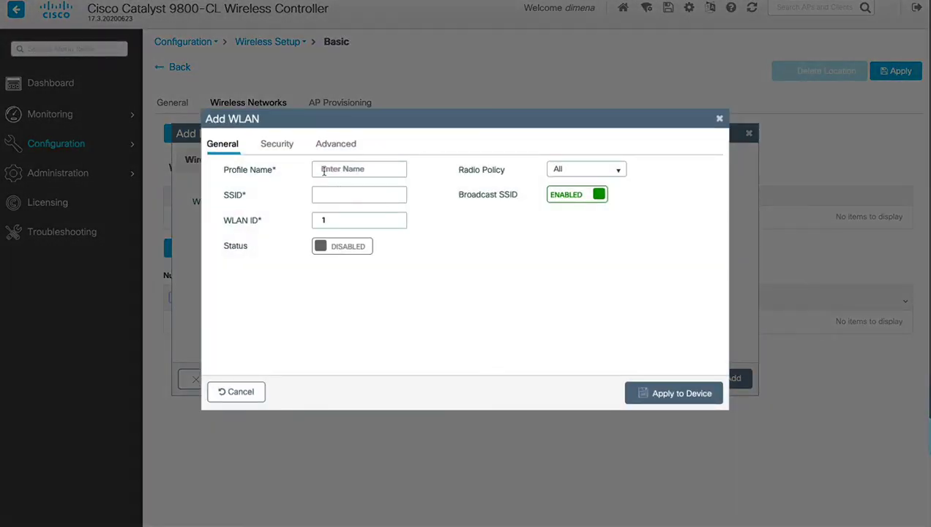
Name the WLAN Pod1-admin with matching SSID, enable it, and show its Security settings.
click(323, 170)
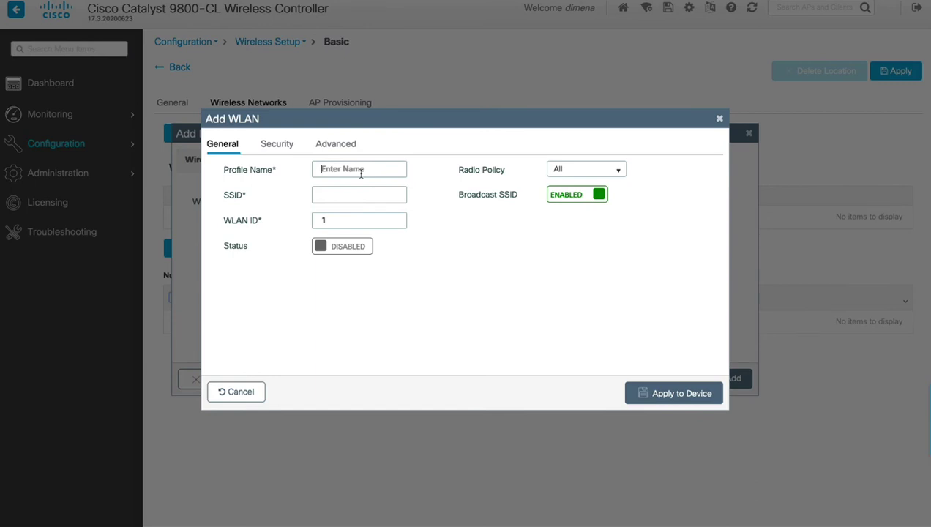
text(Pod1-admin)
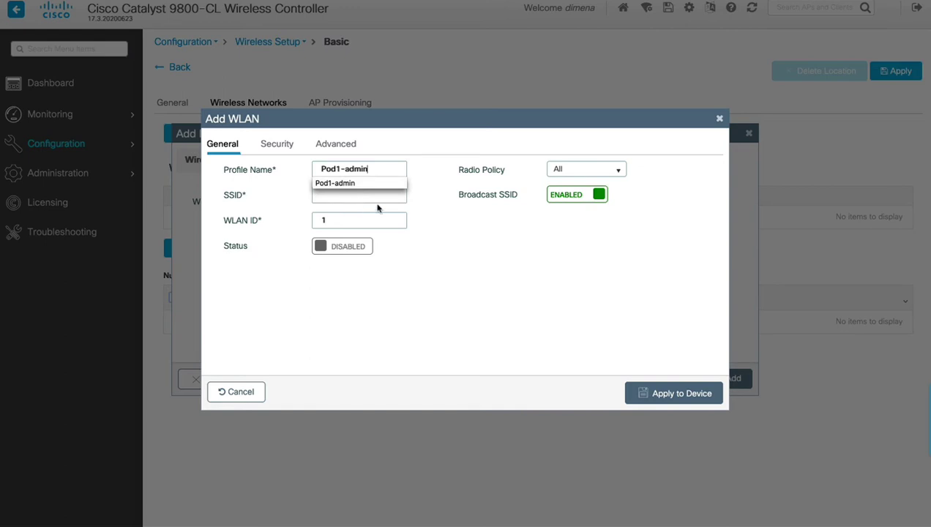
key(Tab)
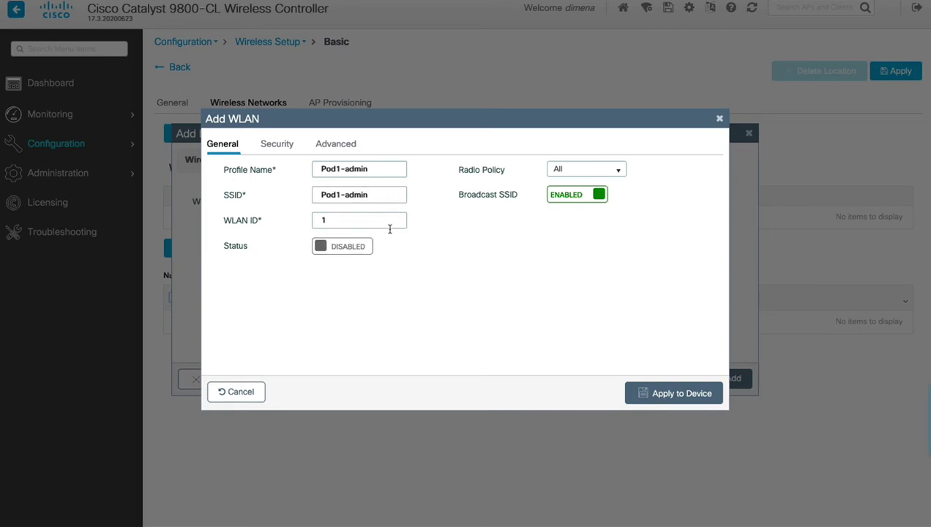
click(365, 252)
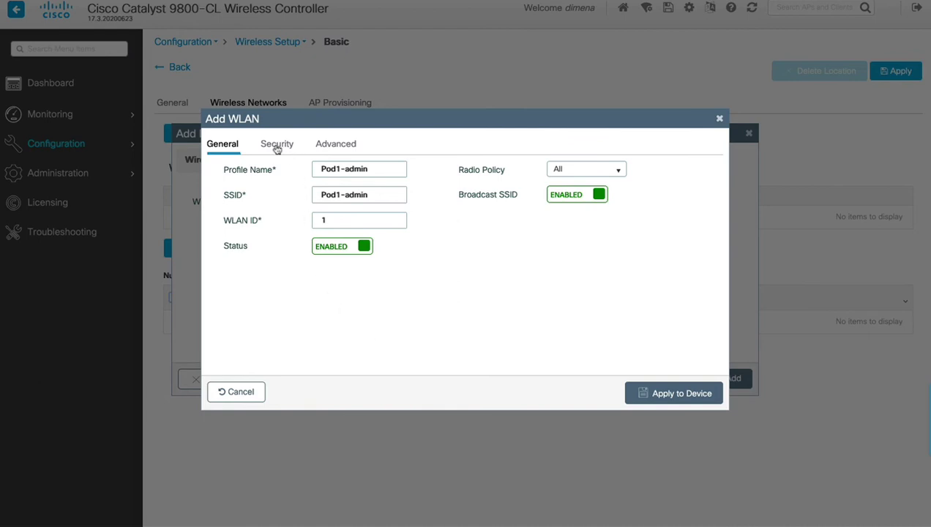
click(277, 146)
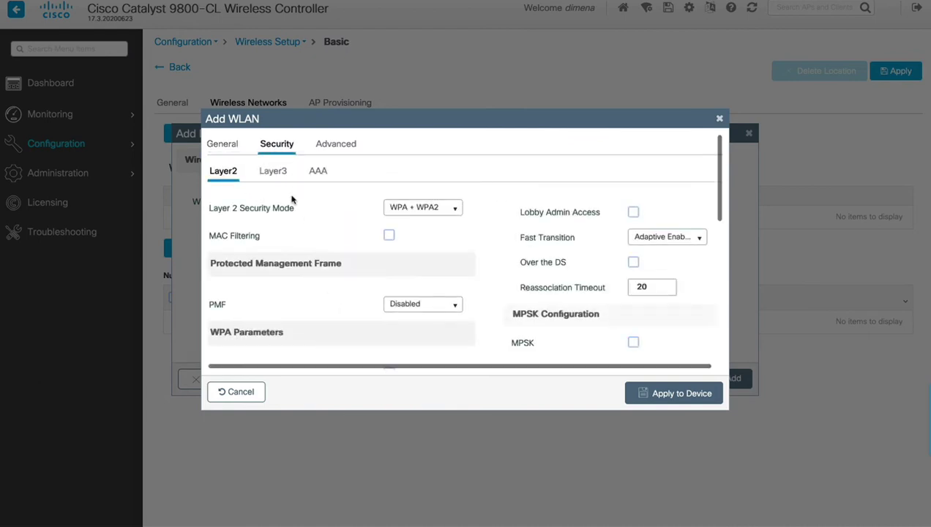
Set Layer 2 security to WPA2 + WPA3 and clear the WPA3 policy, leaving WPA2 only.
click(455, 208)
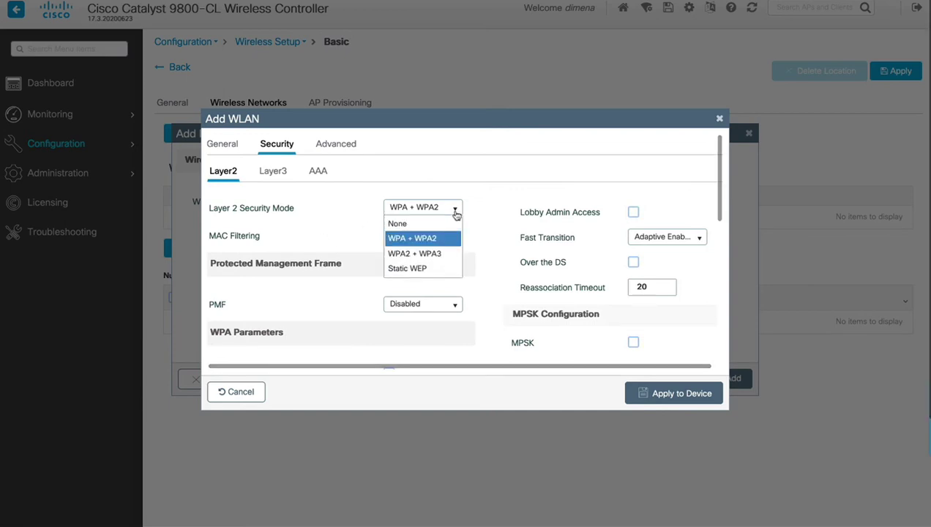
click(432, 254)
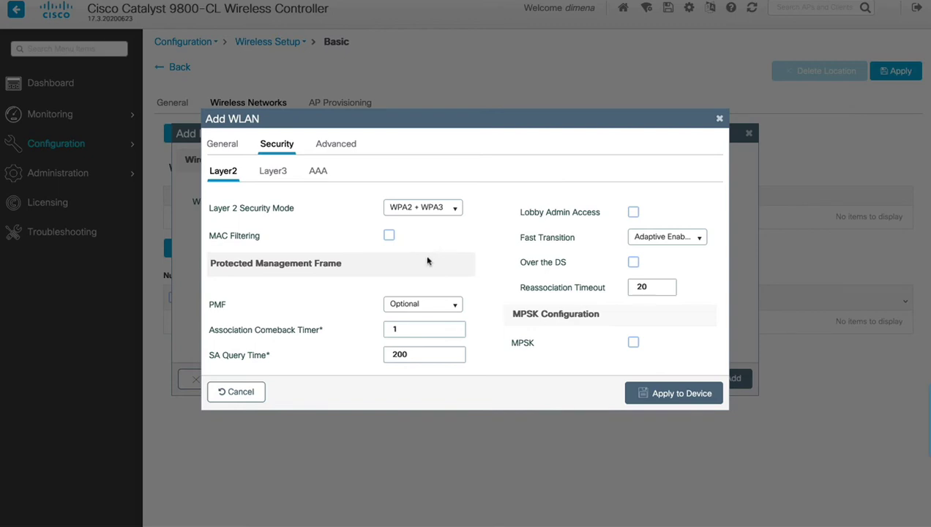
scroll(427, 261, down, 4)
scroll(431, 261, down, 3)
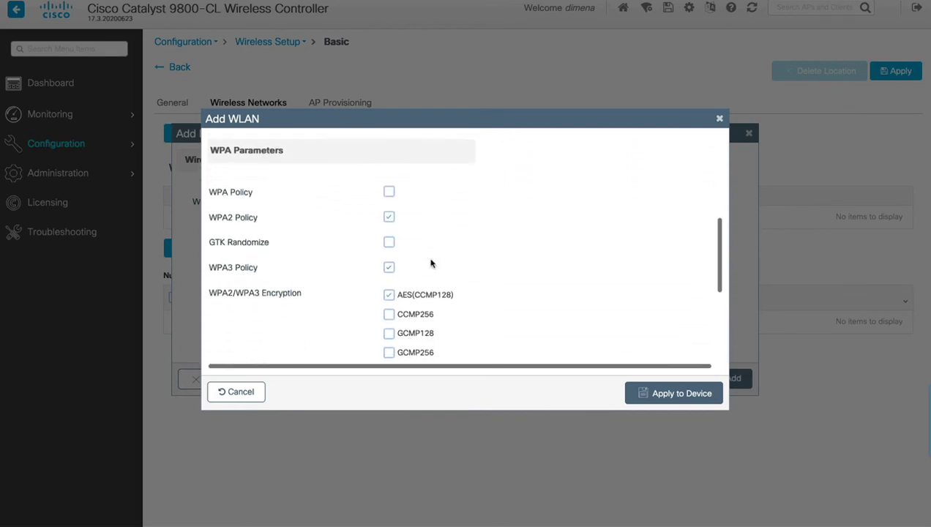
click(388, 246)
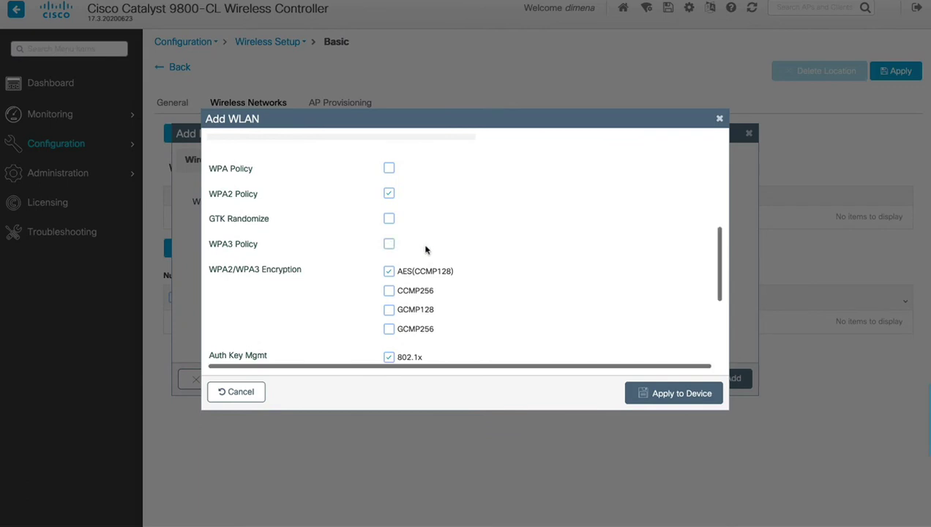
Switch key management from 802.1x to PSK and make the Pre-Shared Key visible.
scroll(492, 265, down, 1)
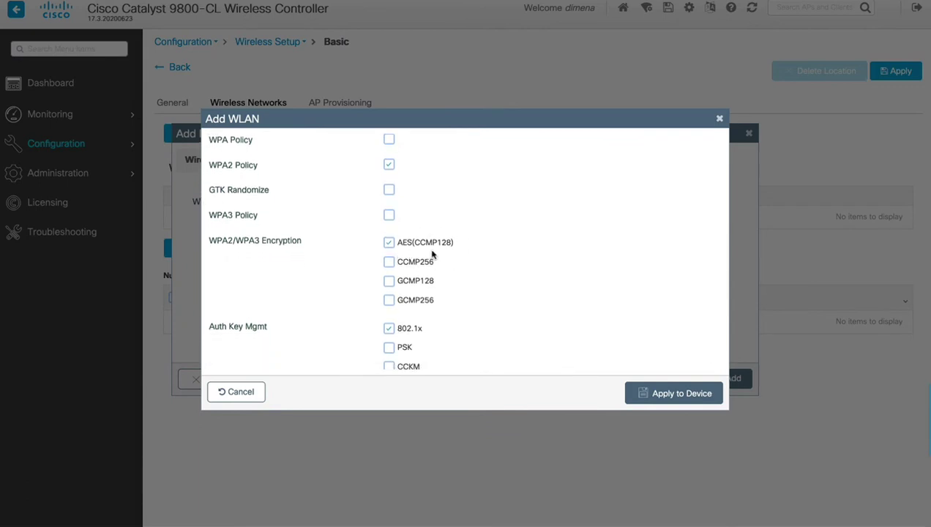
scroll(452, 258, down, 2)
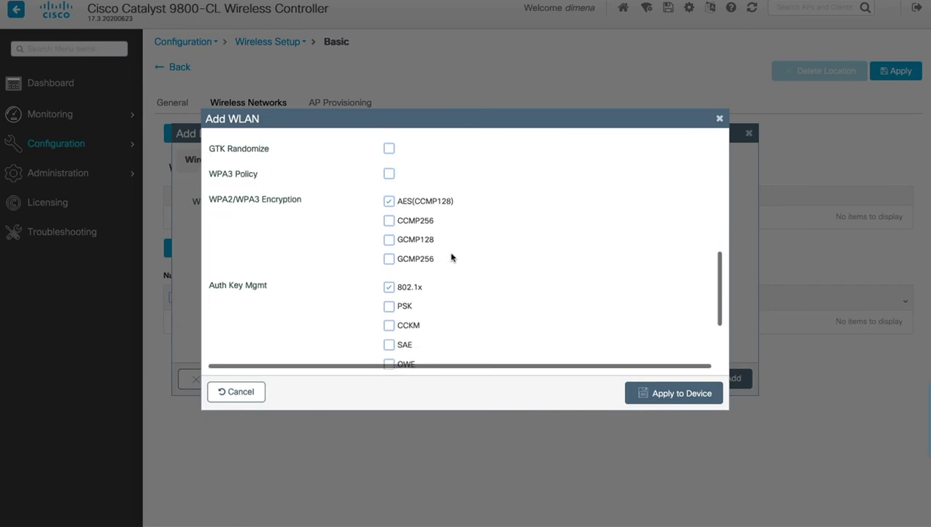
scroll(451, 257, down, 1)
click(388, 261)
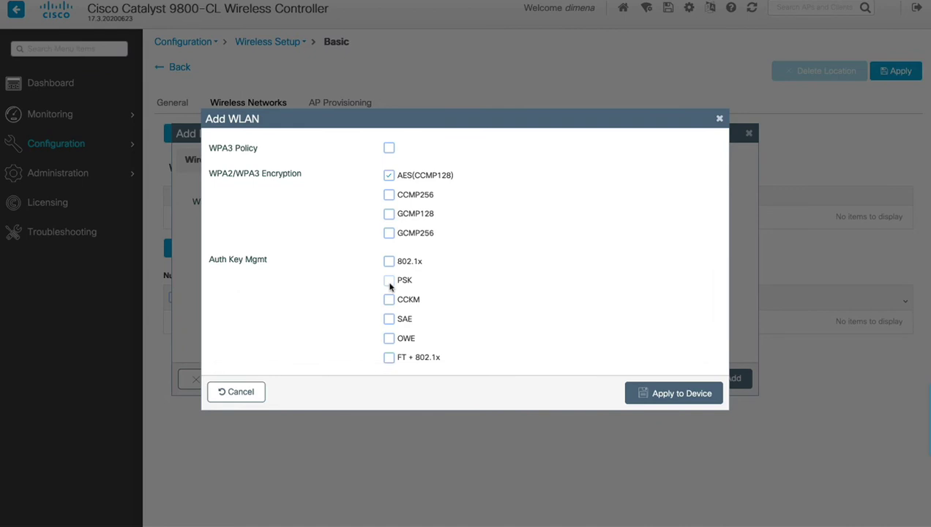
click(389, 280)
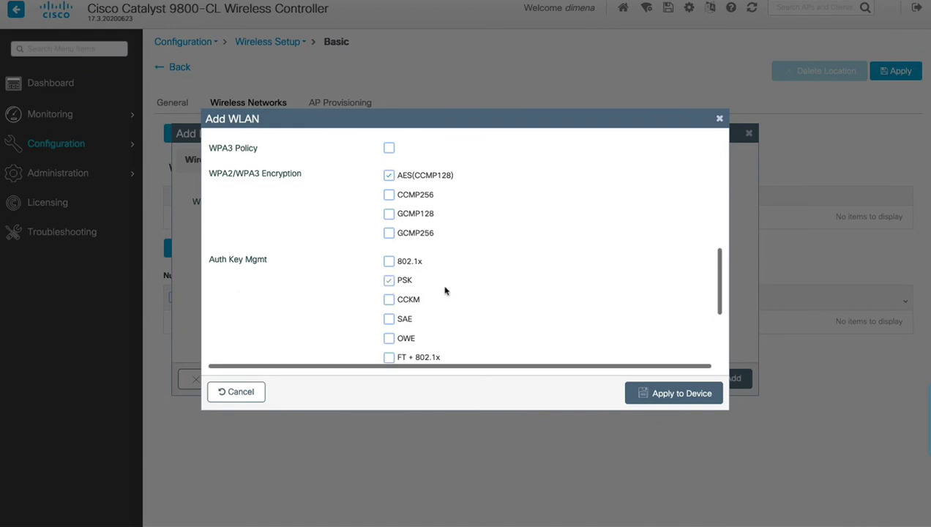
scroll(445, 291, down, 3)
scroll(446, 292, down, 5)
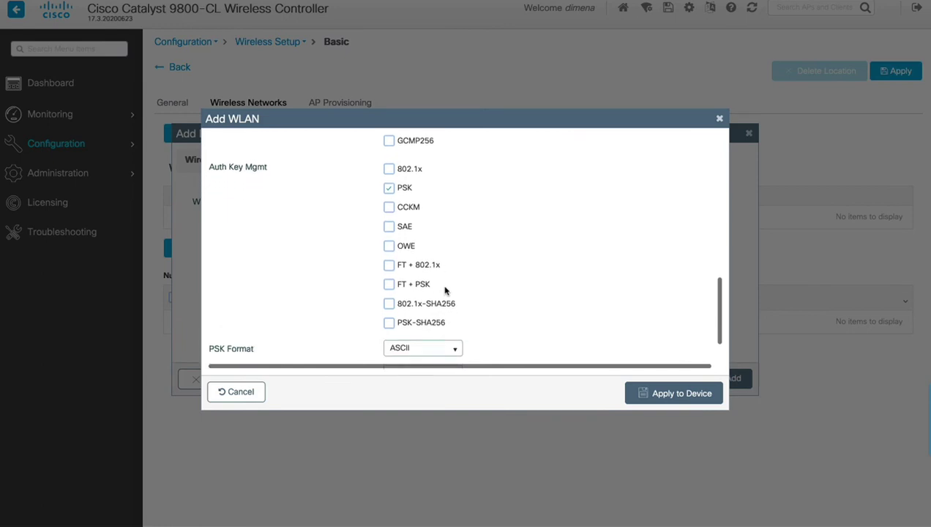
scroll(446, 292, down, 1)
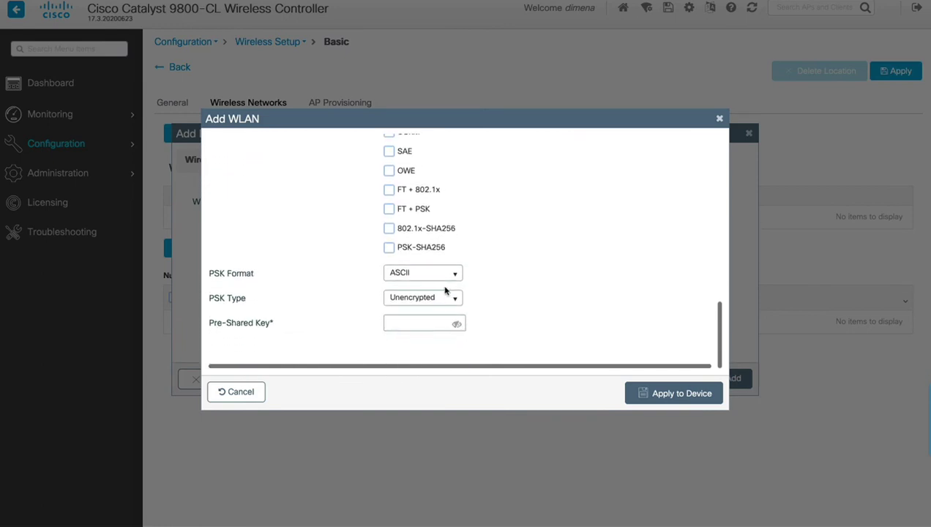
click(457, 325)
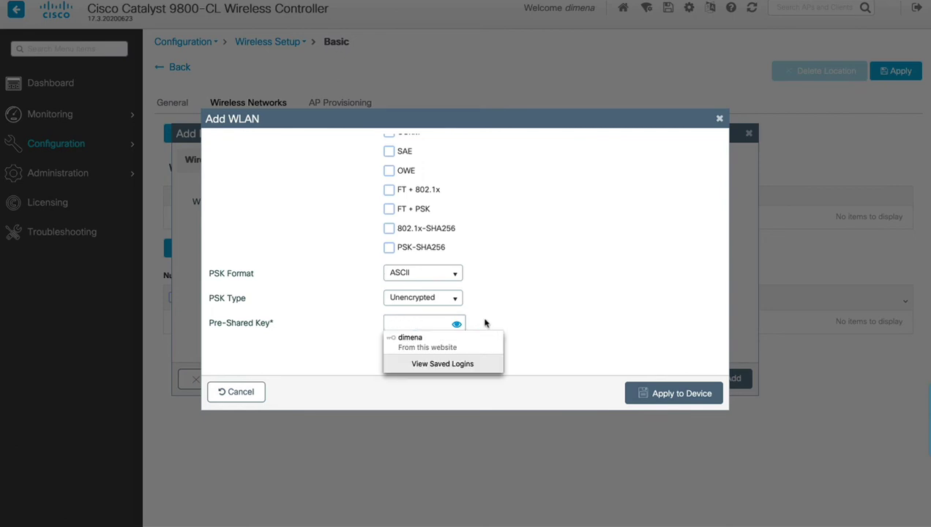
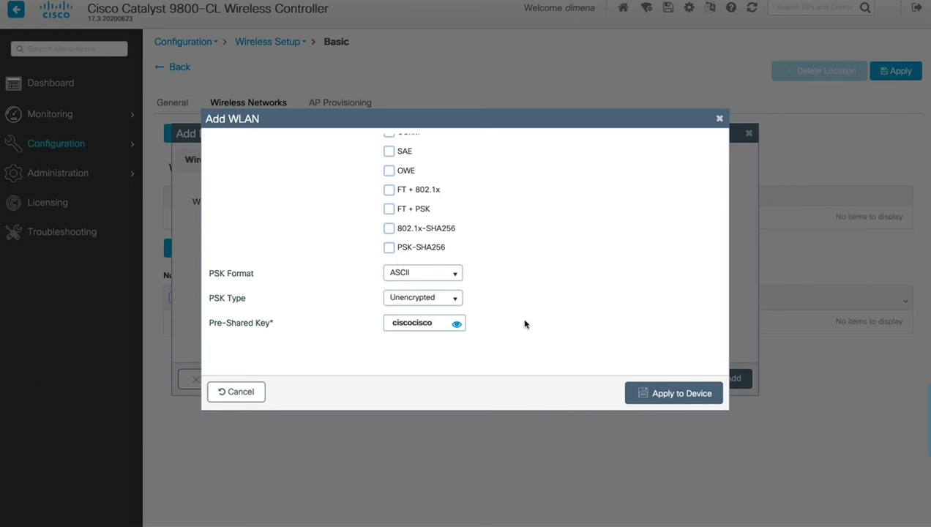
Enter the pre-shared key and apply the Pod1-admin WLAN to the device.
click(672, 396)
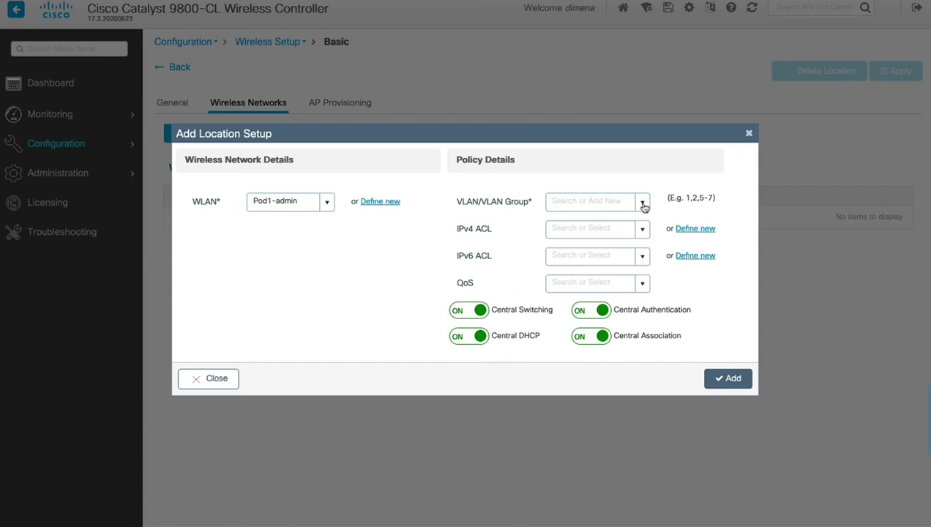
Map Pod1-admin to the mgmt VLAN and add it to the location's WLAN list.
click(644, 206)
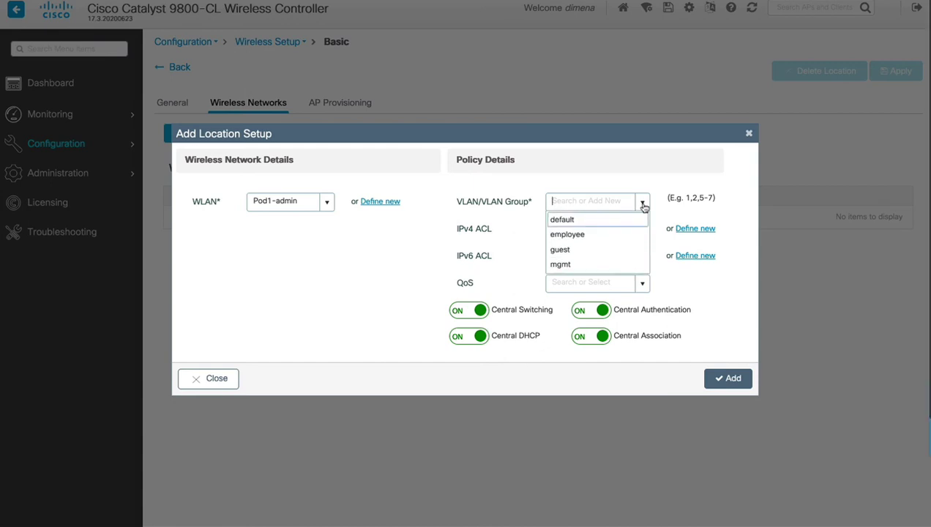
click(573, 266)
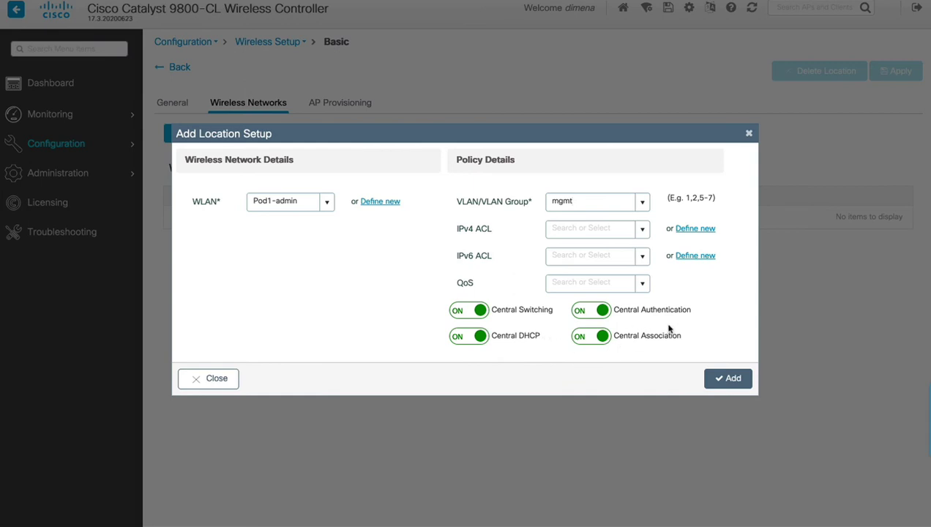
click(733, 379)
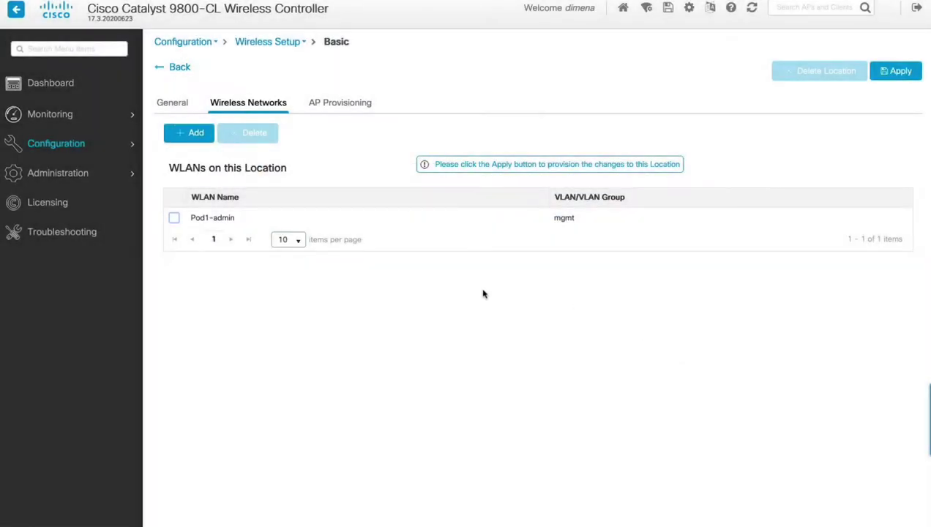
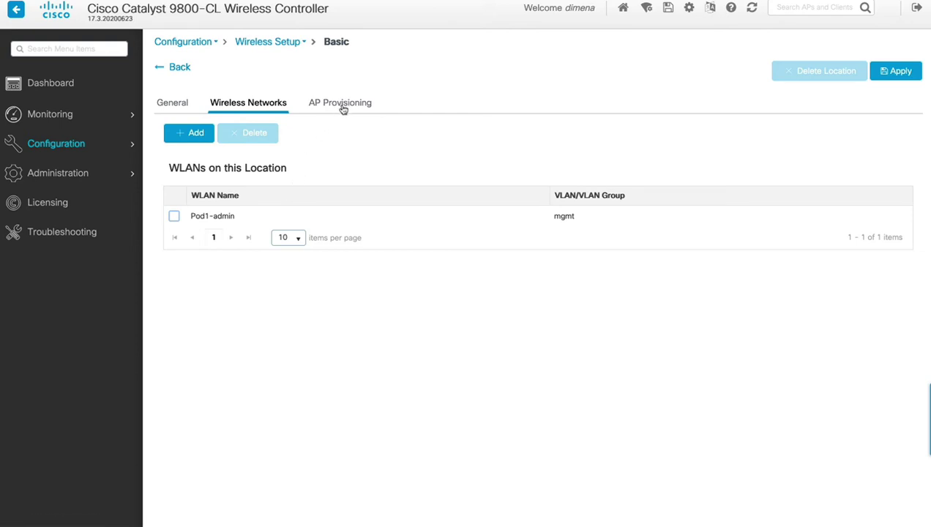
Move AP 04eb.409e.1f88 from Available APs into the location's AP list under AP Provisioning.
click(343, 108)
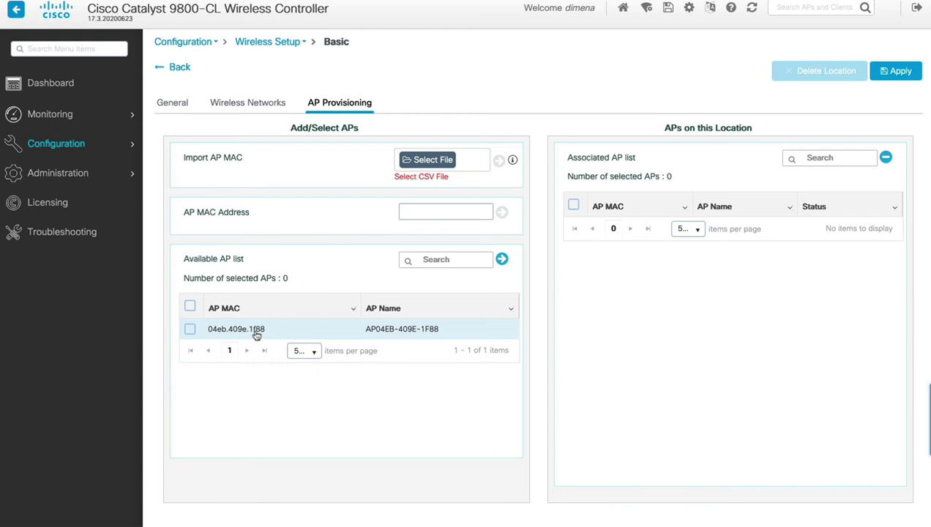
click(191, 331)
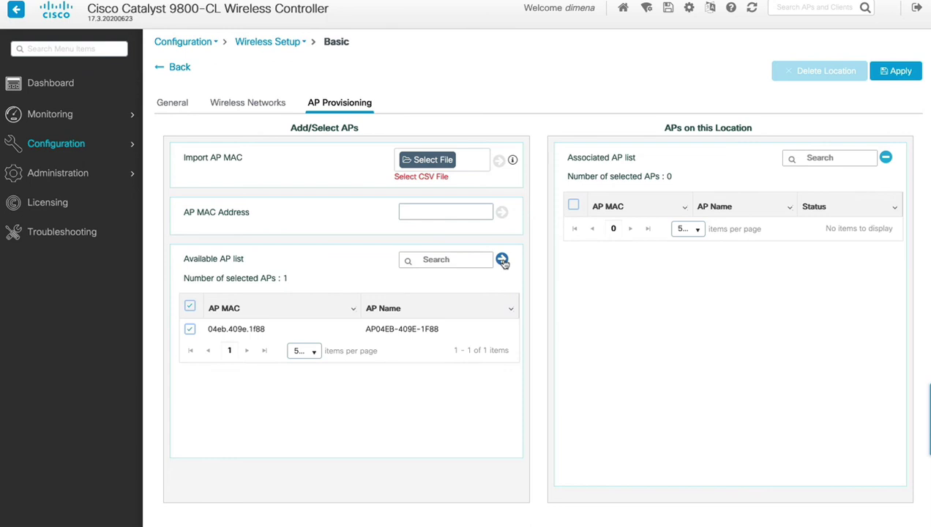
click(502, 260)
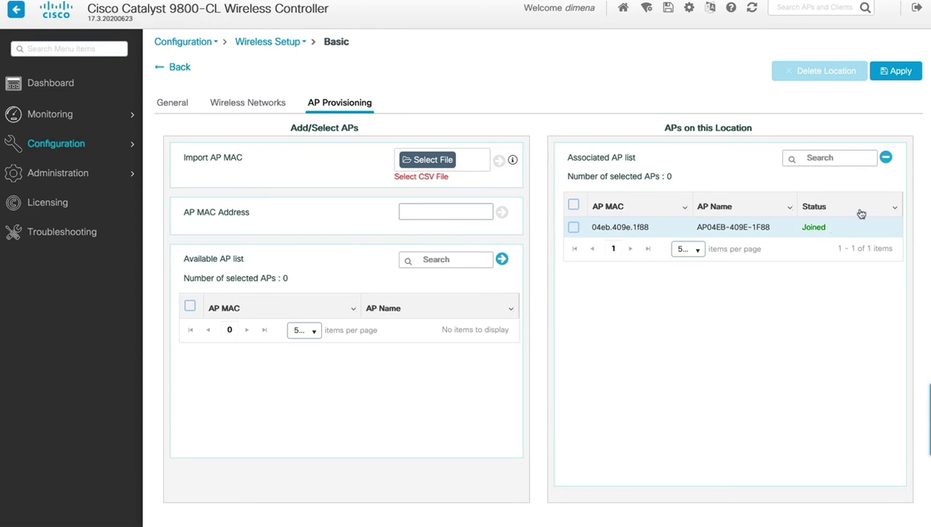
Apply the Pod1-Location configuration so its tile shows 1 joined AP and 0 clients.
click(899, 73)
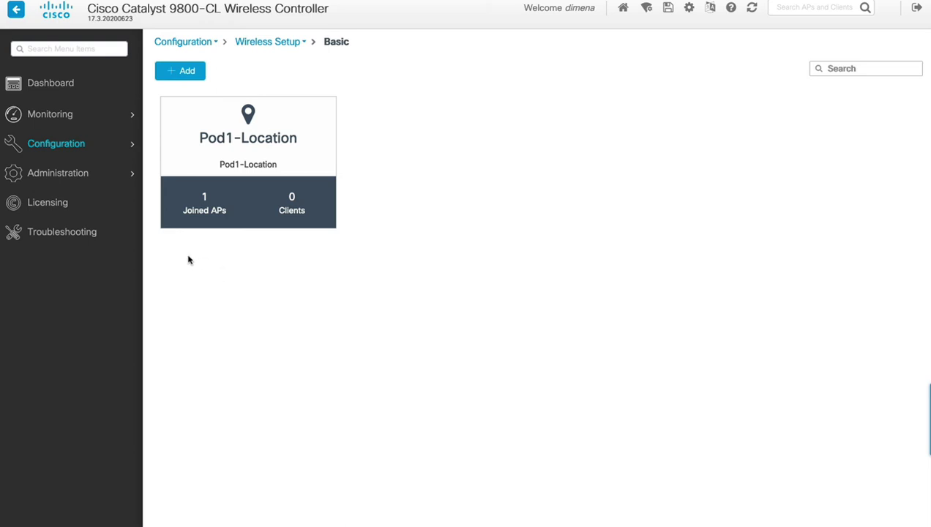
Under Configuration > Tags & Profiles > Policy, open the Pod1-Location_WLANID_1 profile for editing.
click(55, 145)
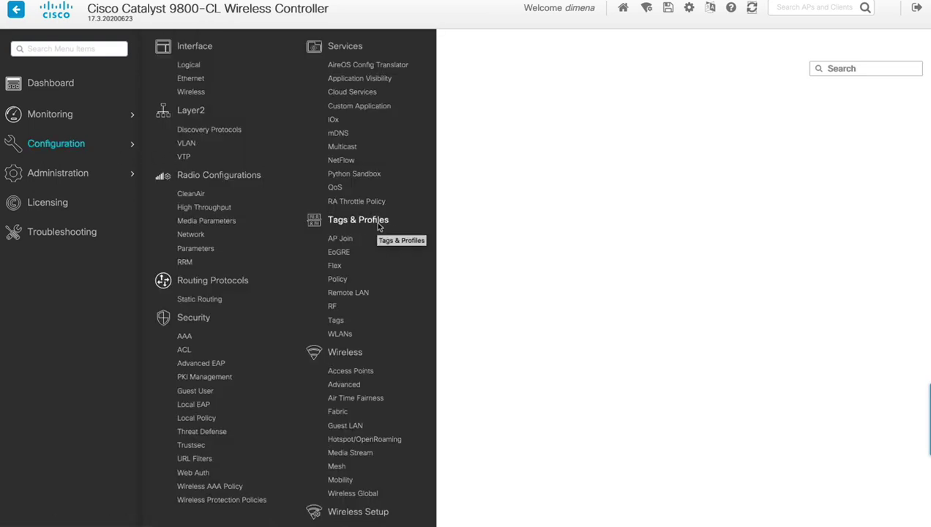
click(338, 281)
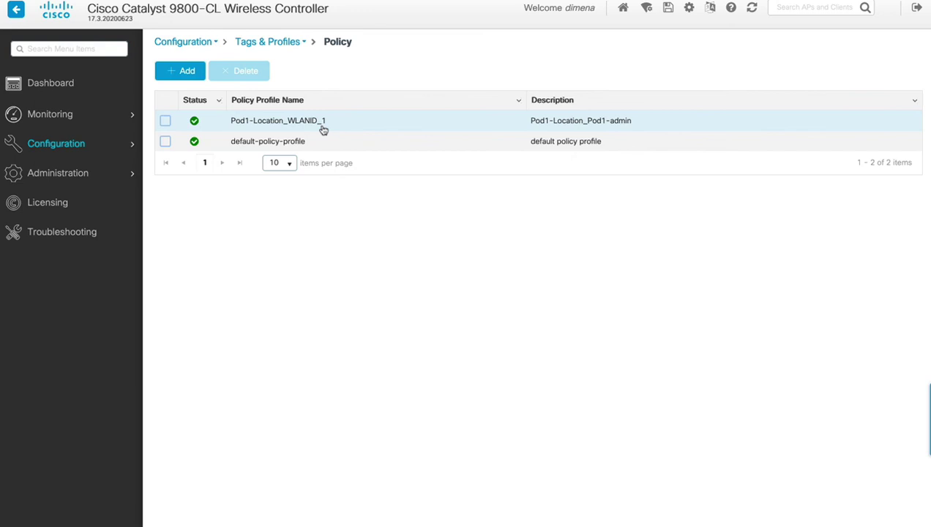
click(166, 122)
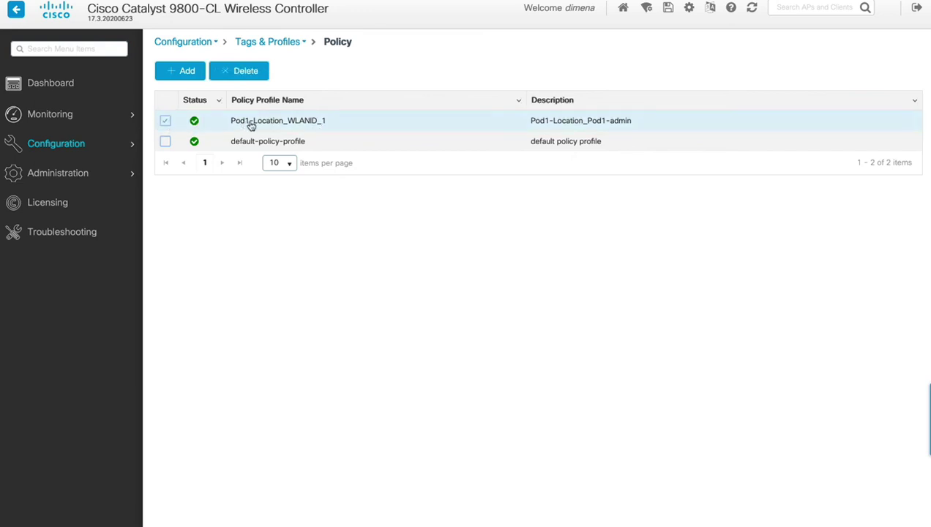
click(251, 122)
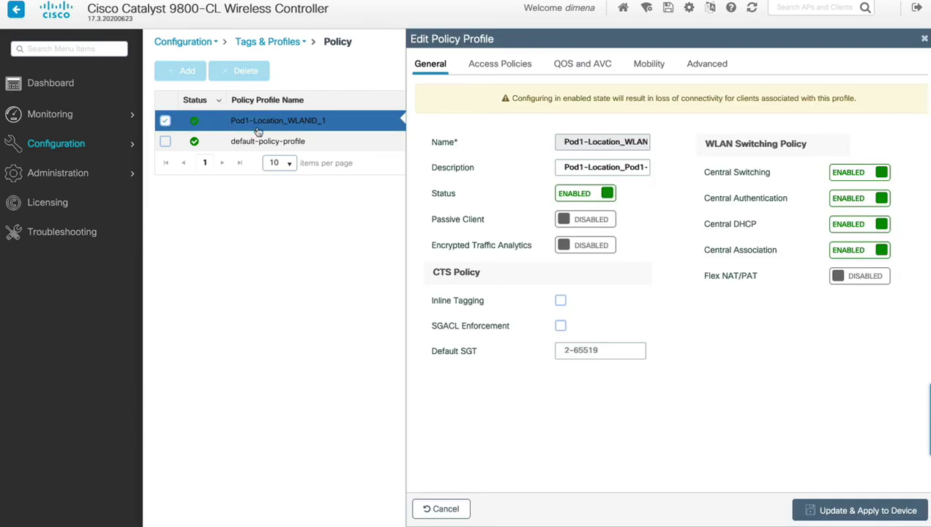
On the Advanced tab, require IPv4 DHCP with server 198.18.133.1, then Update & Apply to Device.
click(712, 66)
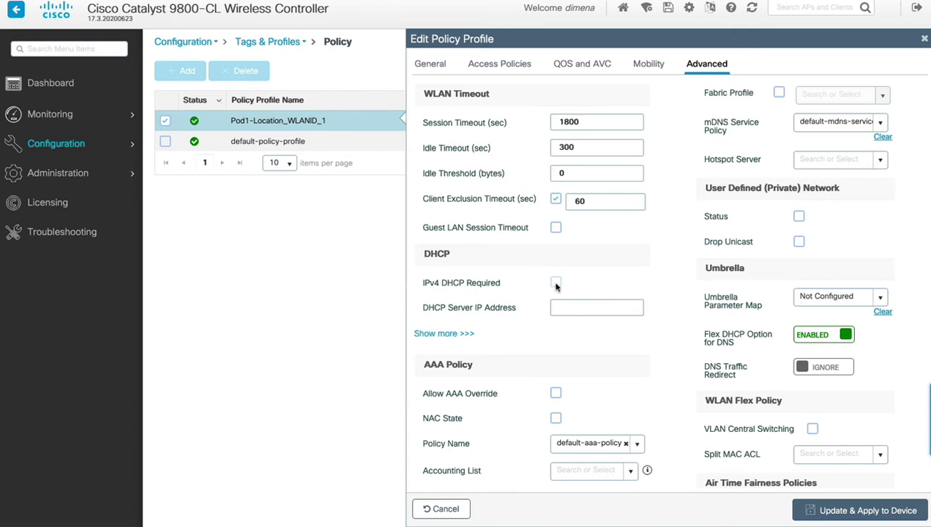
click(556, 284)
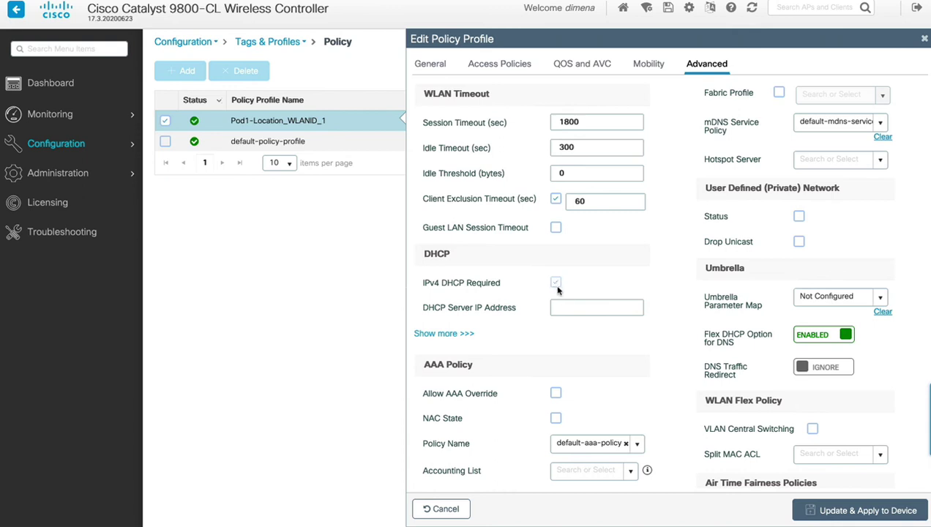
click(615, 300)
text(198.18.133.1)
scroll(627, 381, down, 1)
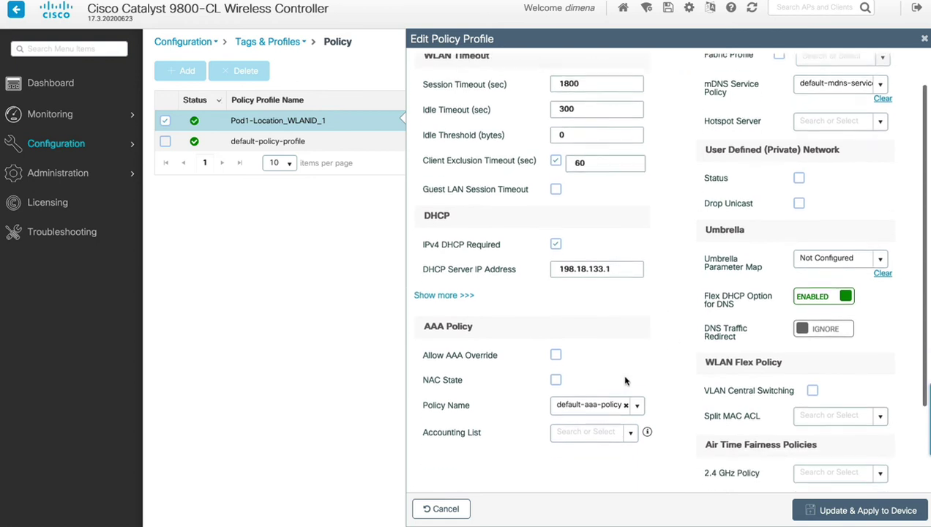
scroll(626, 381, down, 1)
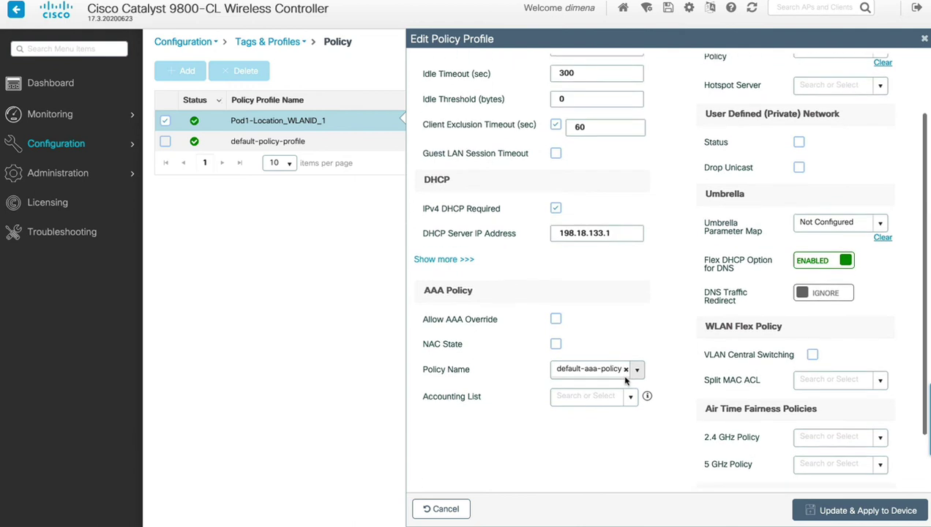
scroll(626, 381, down, 2)
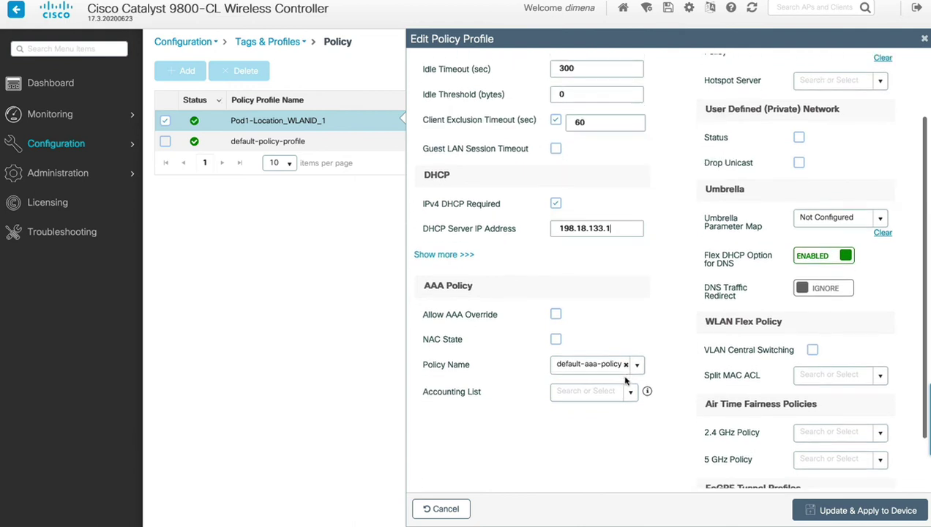
click(864, 511)
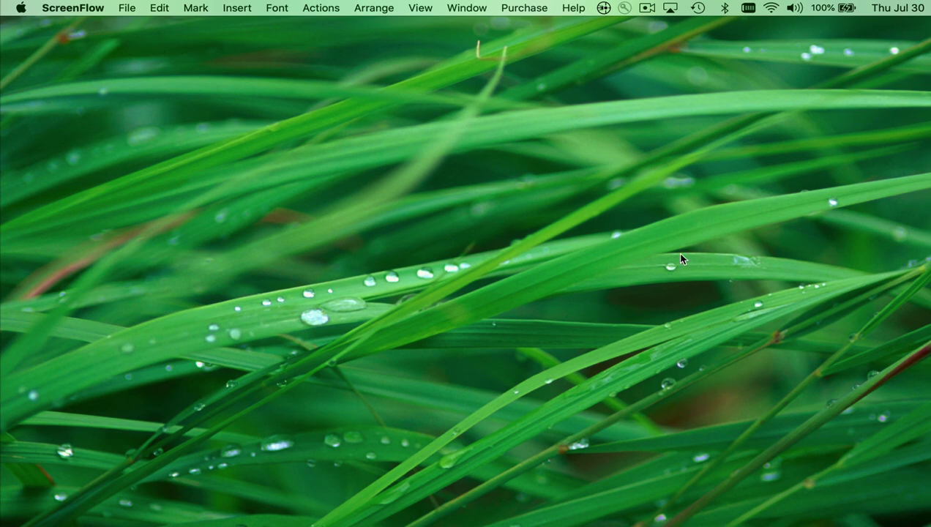
Join Pod1-admin Wi-Fi with the network password, then open Network Preferences to confirm 198.19.11.12.
click(773, 9)
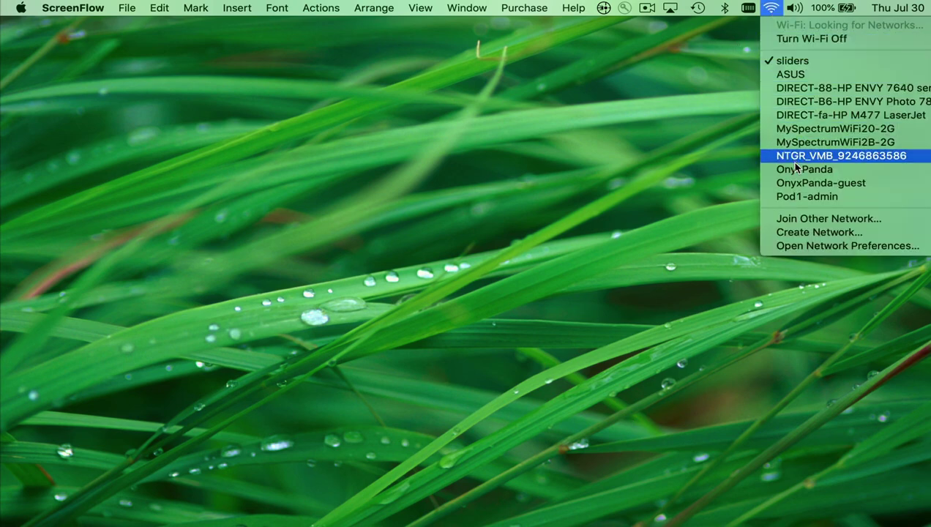
click(825, 198)
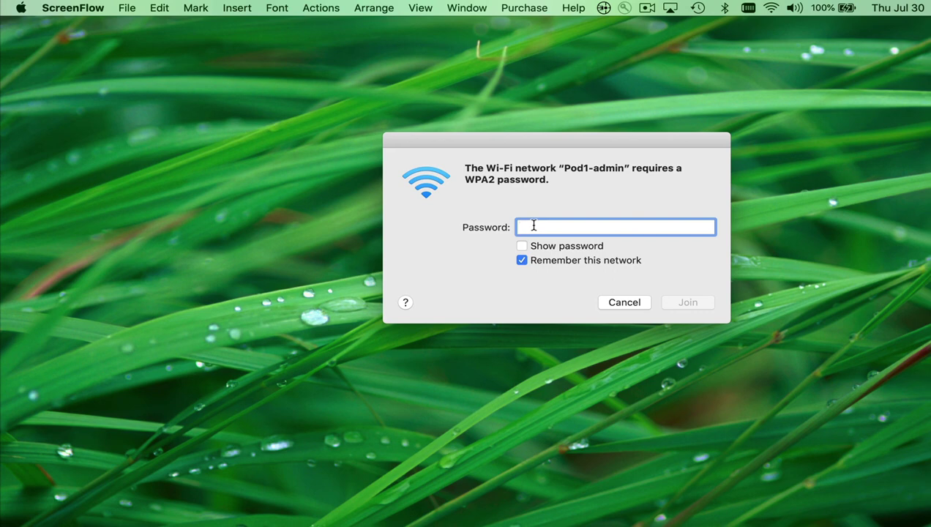
text(••••••••••)
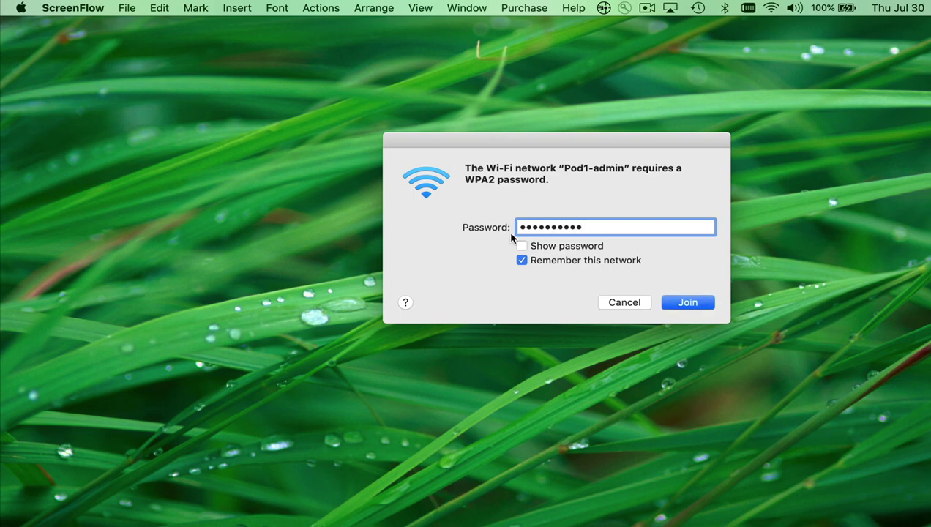
click(521, 246)
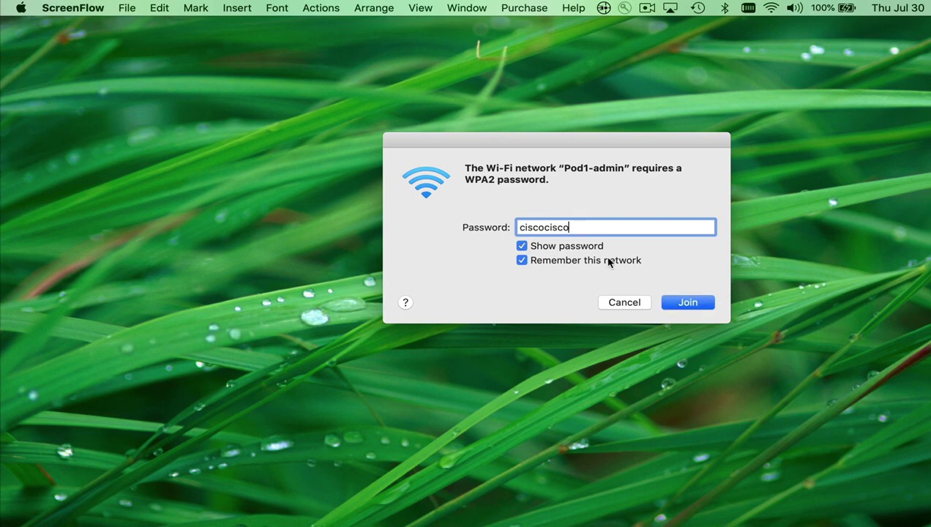
click(689, 302)
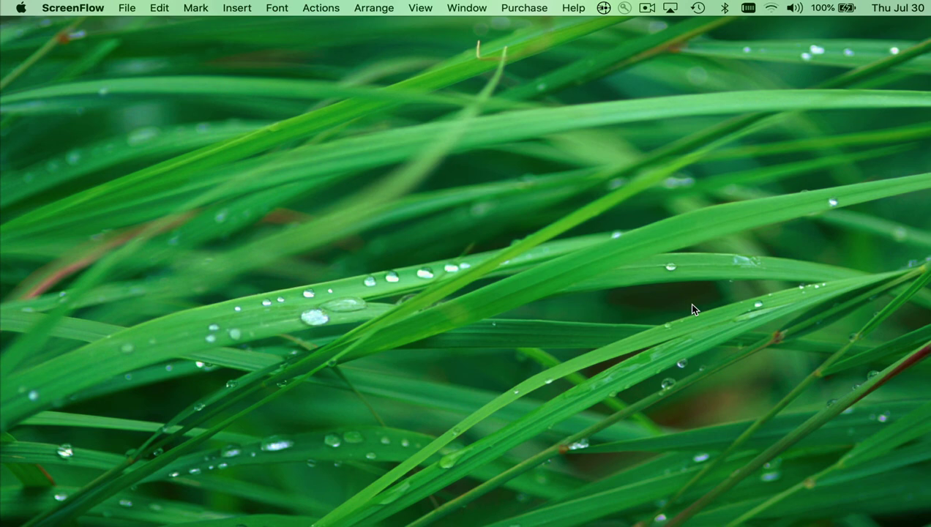
click(772, 7)
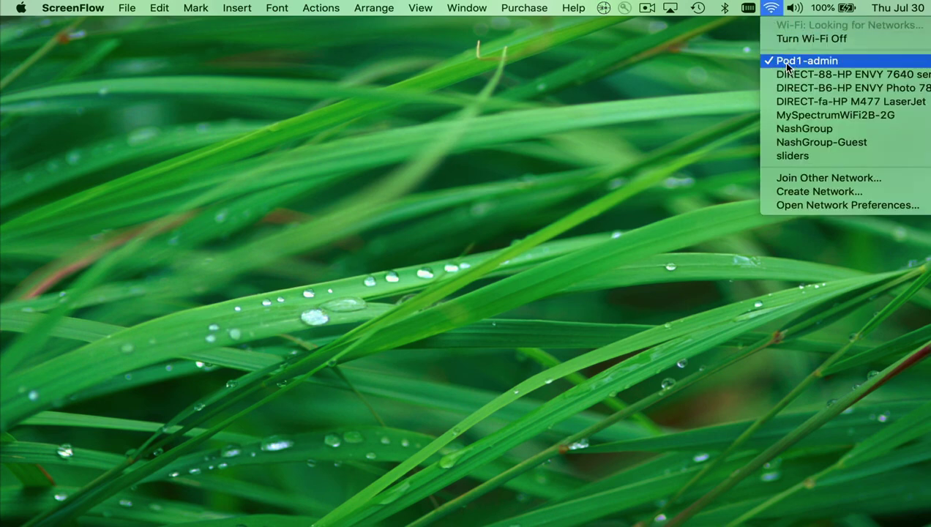
click(827, 212)
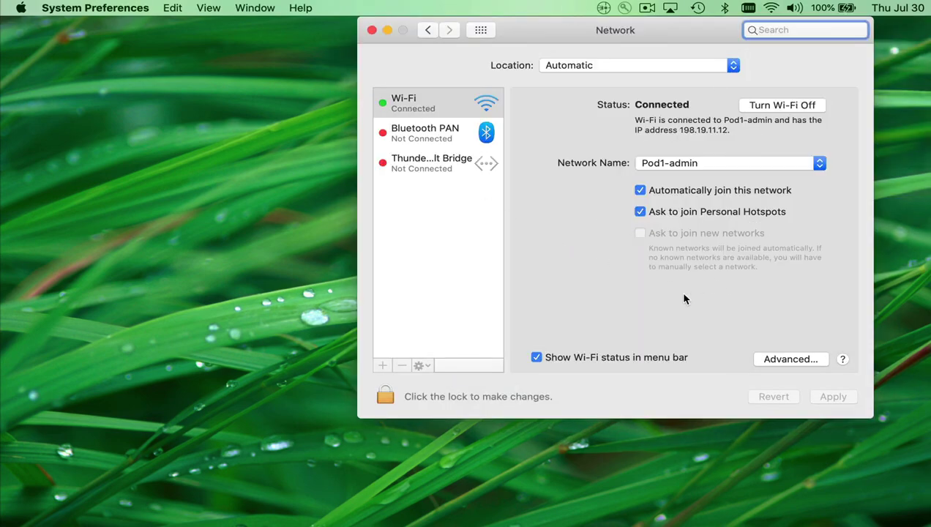
View the Wi-Fi connection's advanced TCP/IP addressing settings.
click(781, 358)
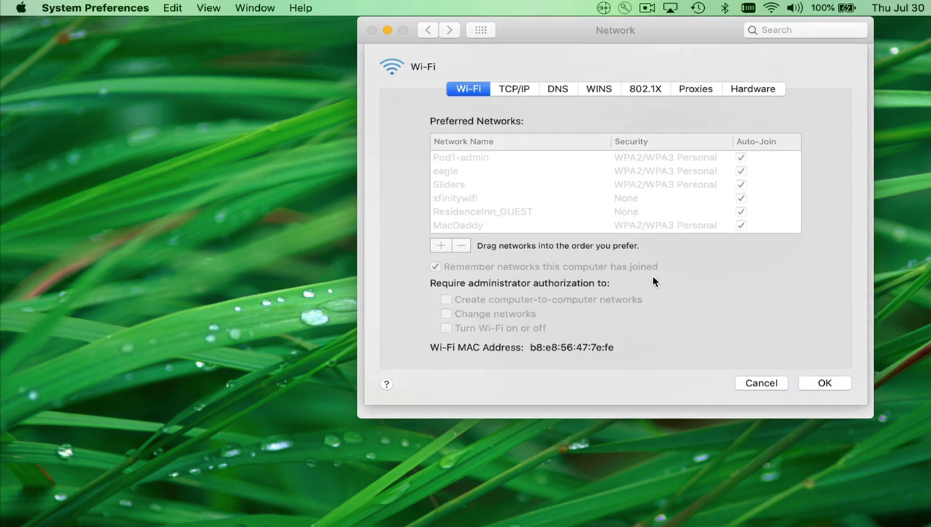
click(514, 89)
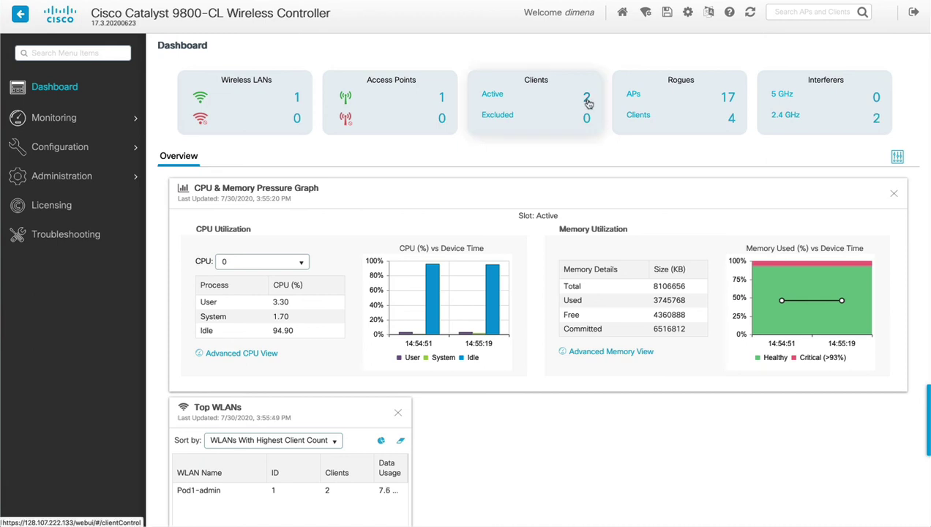
From the active clients list, inspect the 198.19.11.11 client's General properties, then close the details.
click(588, 103)
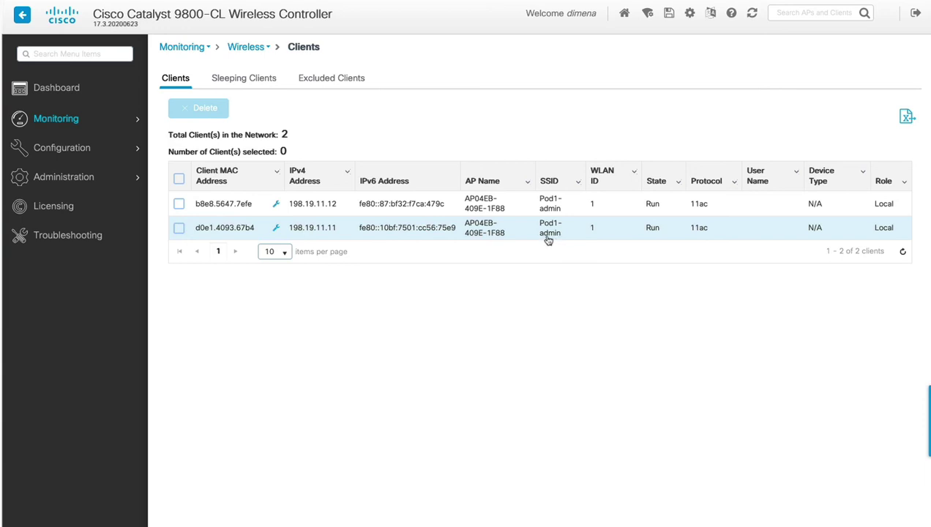
click(222, 228)
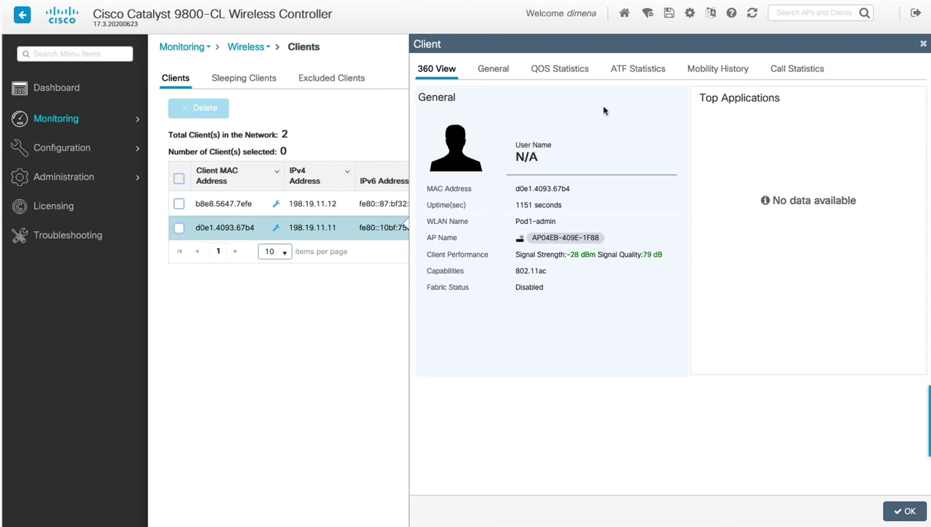
click(495, 73)
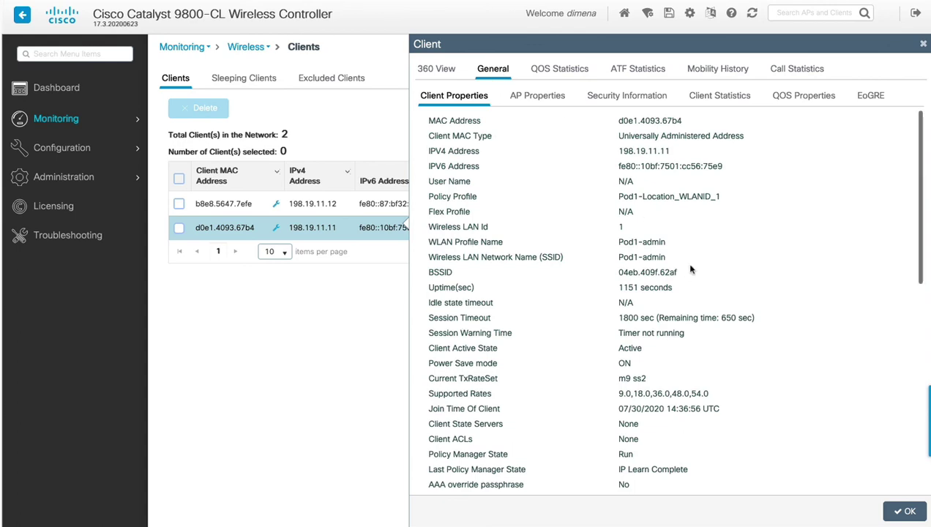
scroll(690, 270, down, 2)
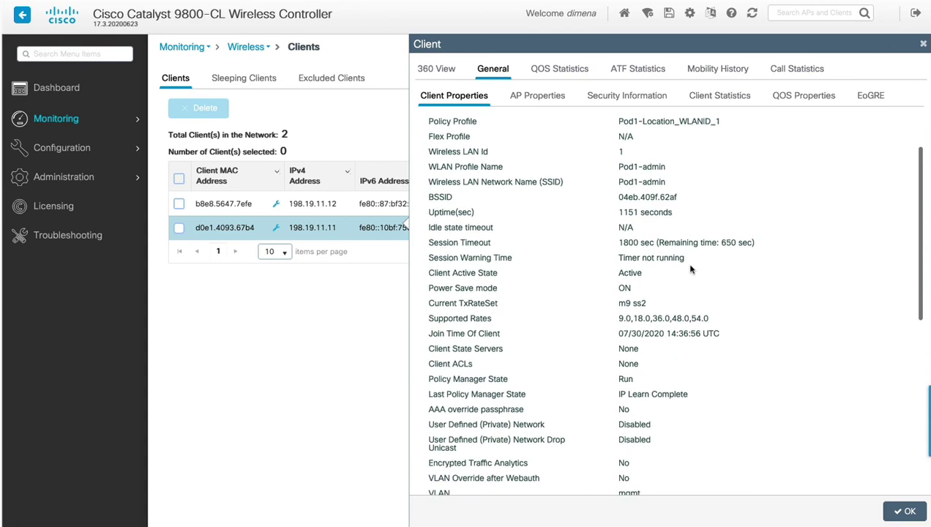
scroll(691, 270, down, 7)
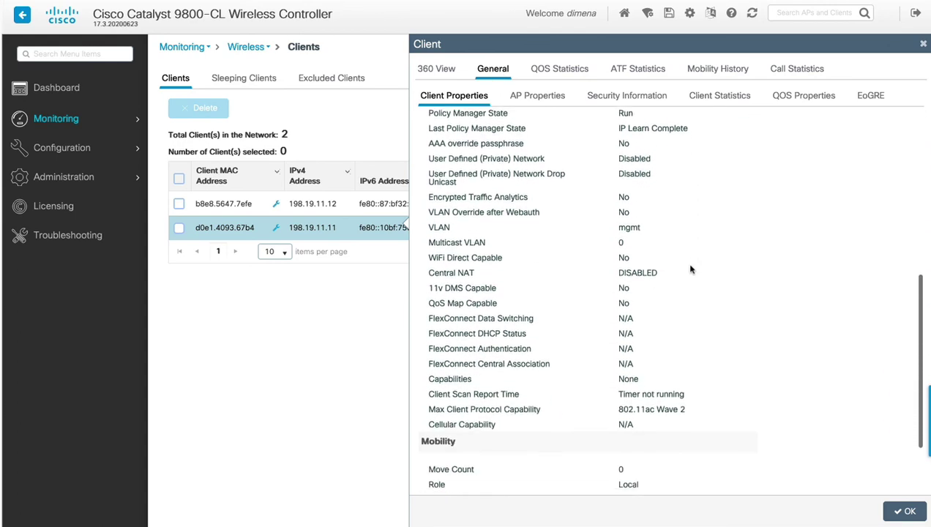
scroll(690, 270, down, 3)
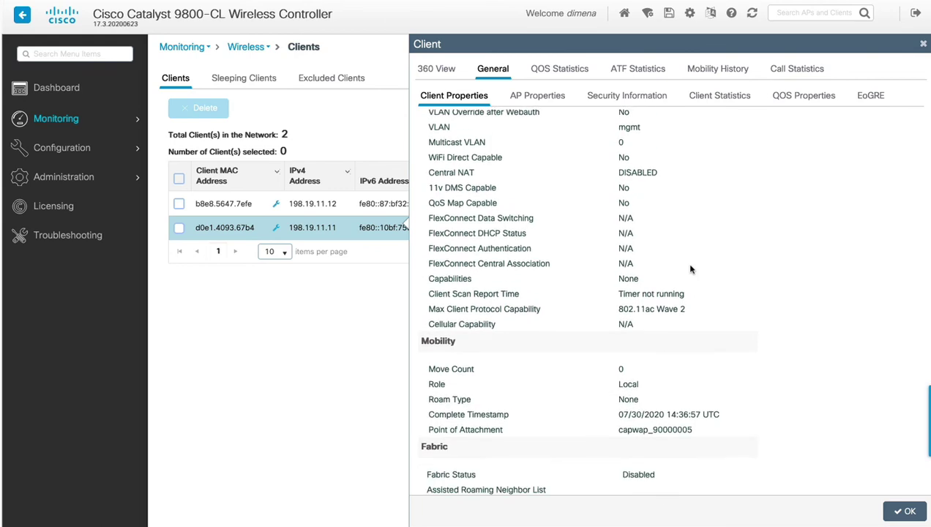
scroll(690, 267, up, 5)
click(323, 357)
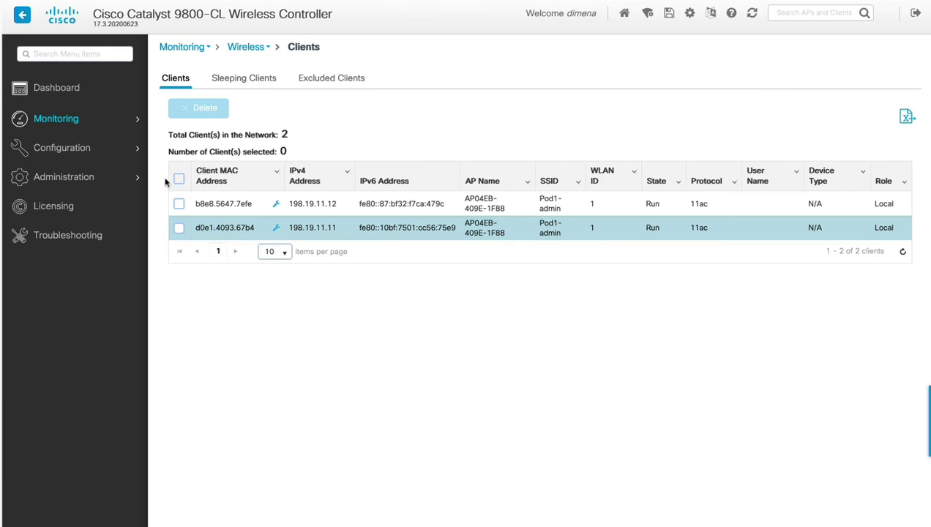
Check the Layer2 VLAN interfaces, then return to Dashboard and start Basic wireless setup.
mouse_move(74, 154)
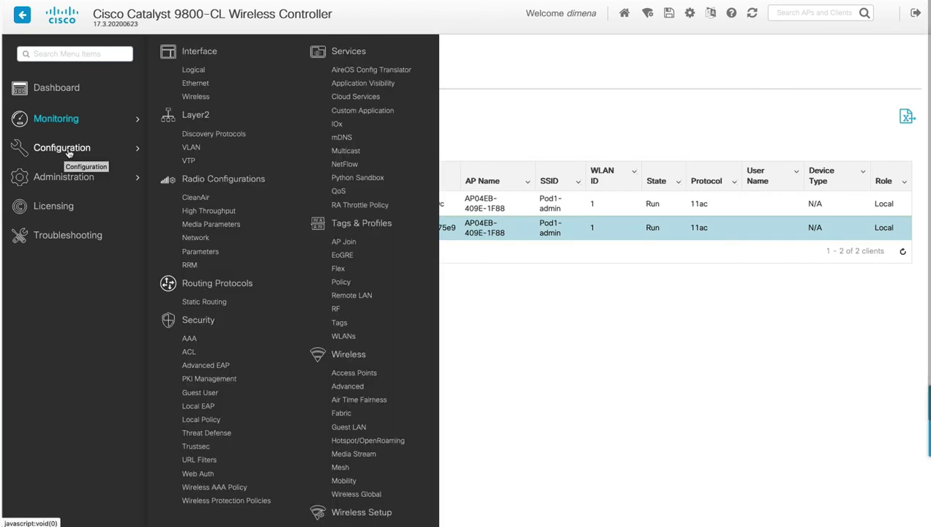
click(191, 148)
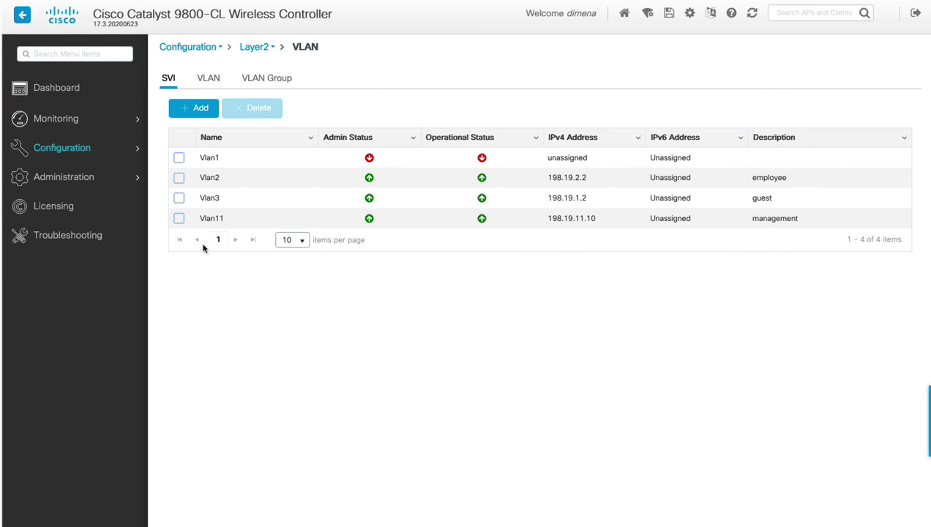
click(56, 87)
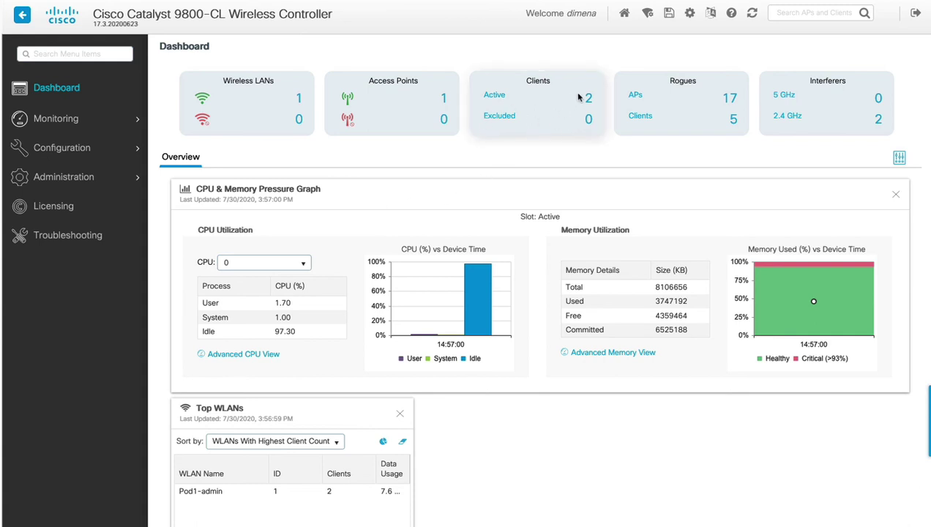
click(647, 14)
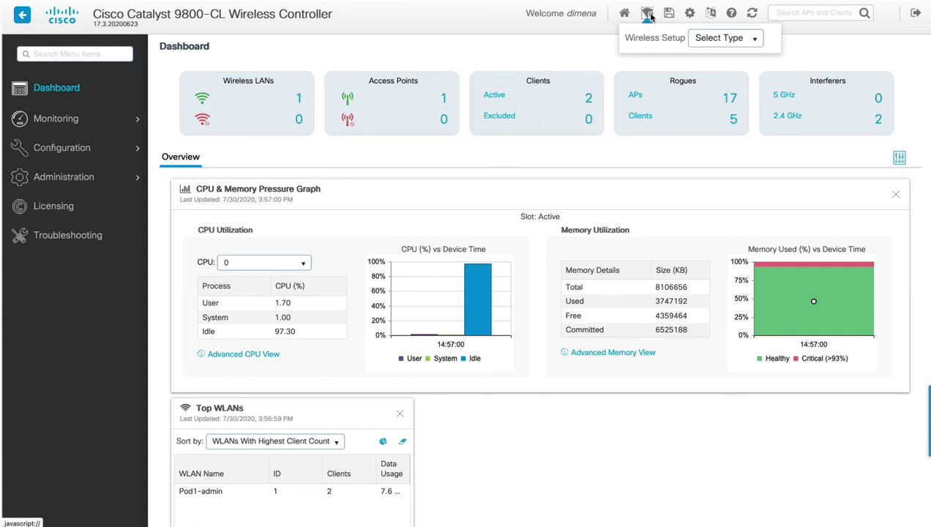
click(752, 40)
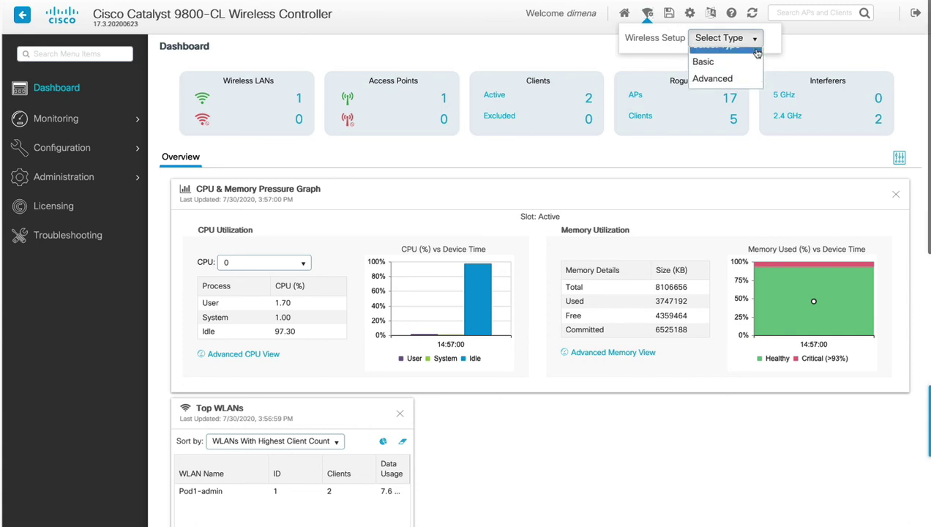
click(704, 75)
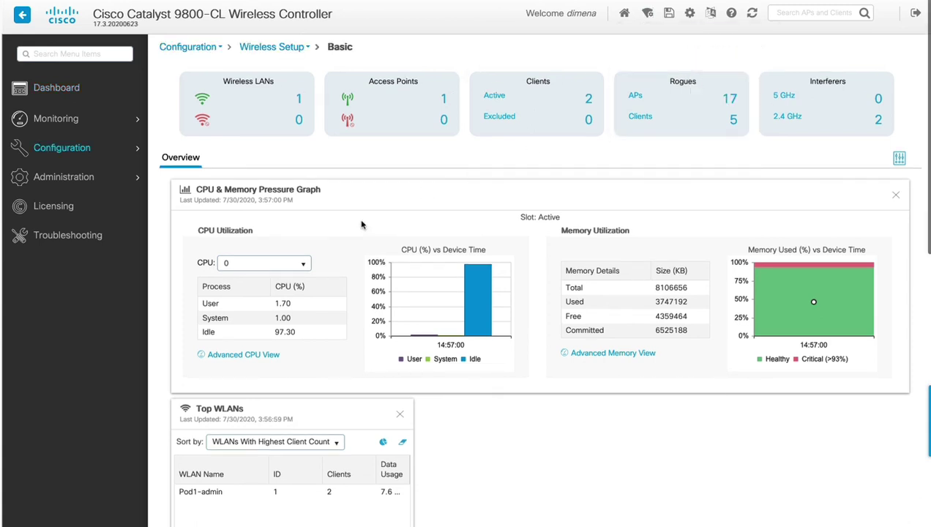